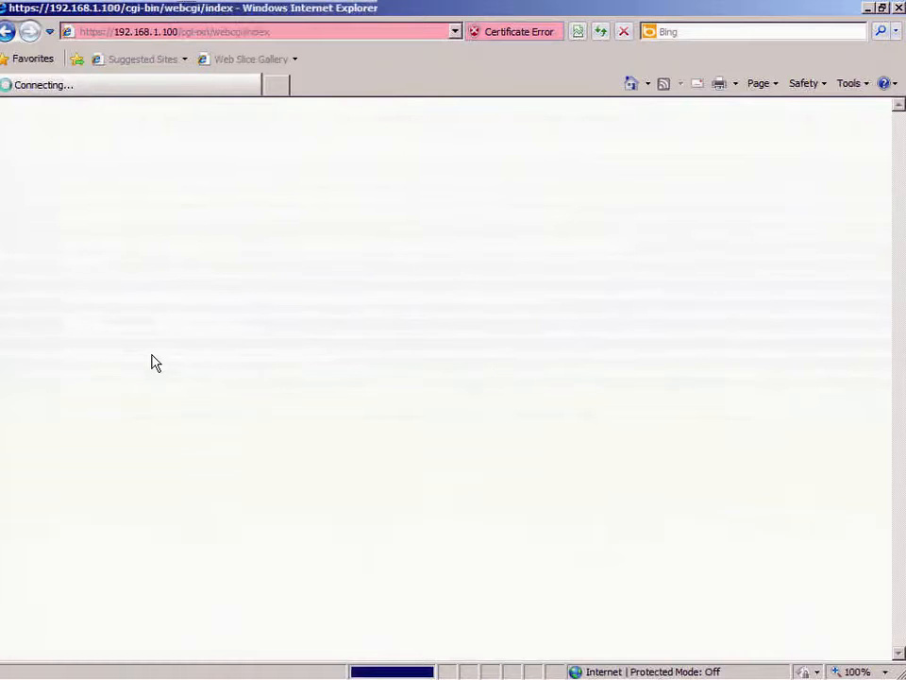
Step: Sign in to the DRAC5 web interface as root with the administrator password
type("root")
key("Tab")
type("ca******")
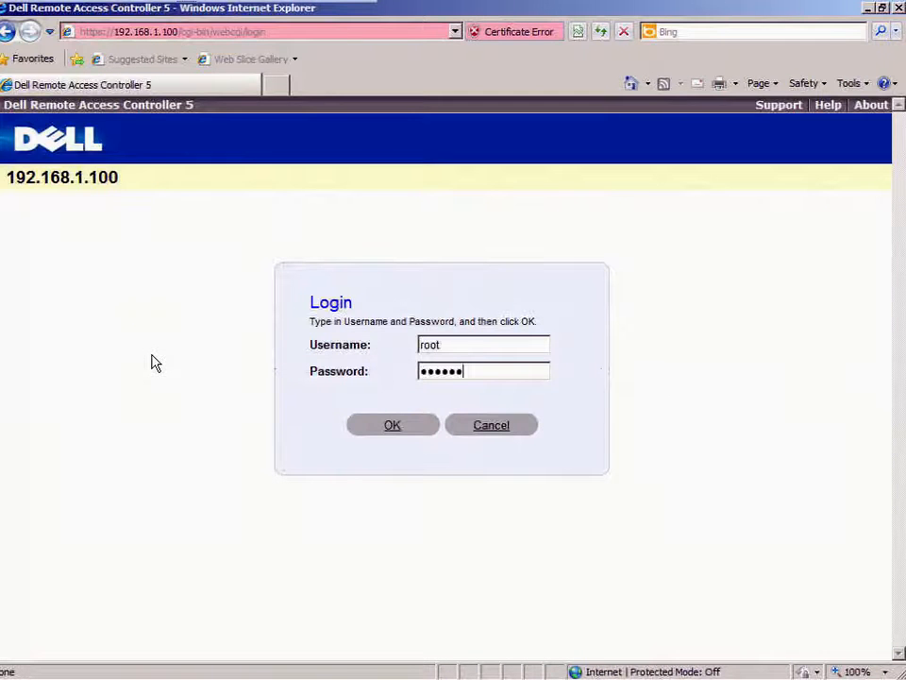
key("Return")
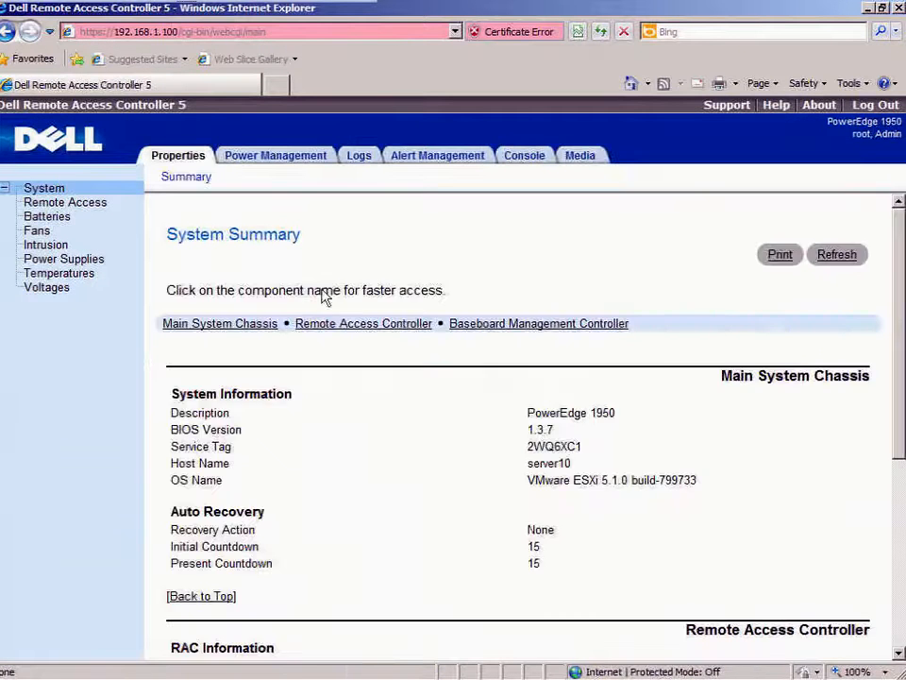
Step: Start console redirection, accept the certificate warning and allow the Video Viewer add-on to run
left_click(532, 165)
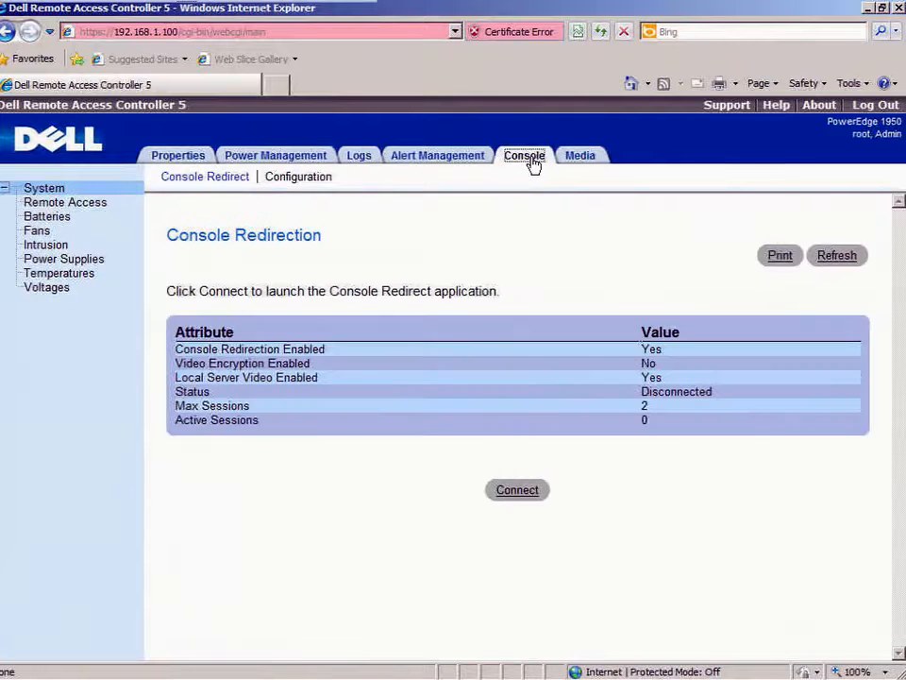
left_click(509, 492)
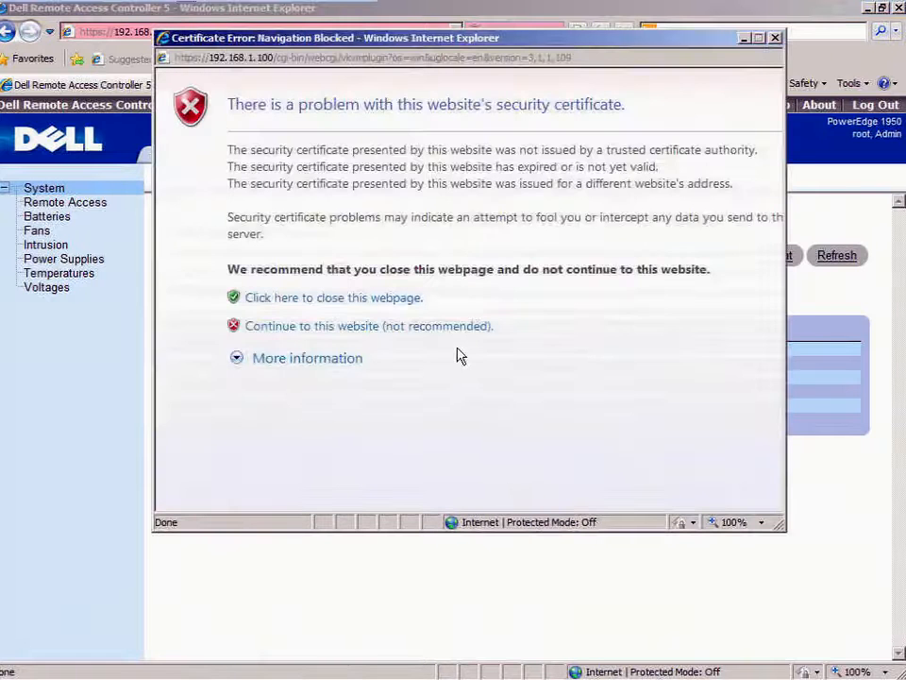
left_click(442, 328)
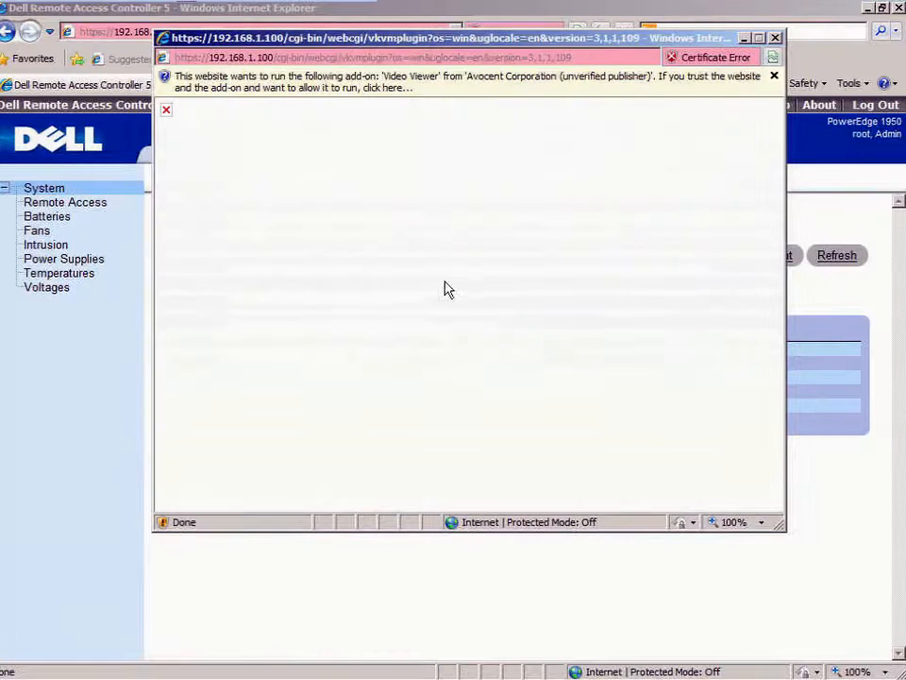
left_click(476, 83)
left_click(514, 89)
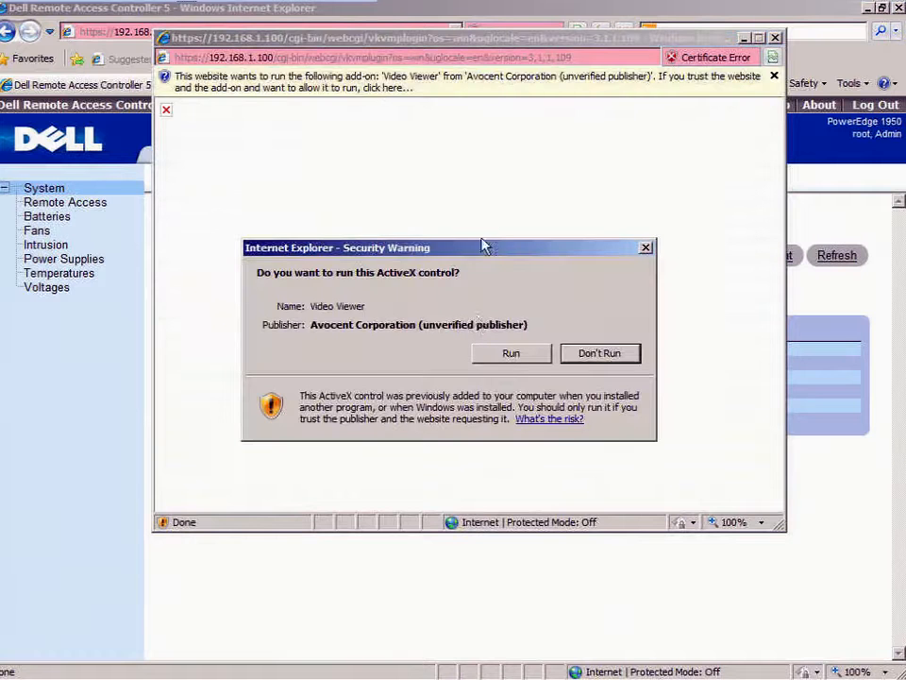
left_click(512, 353)
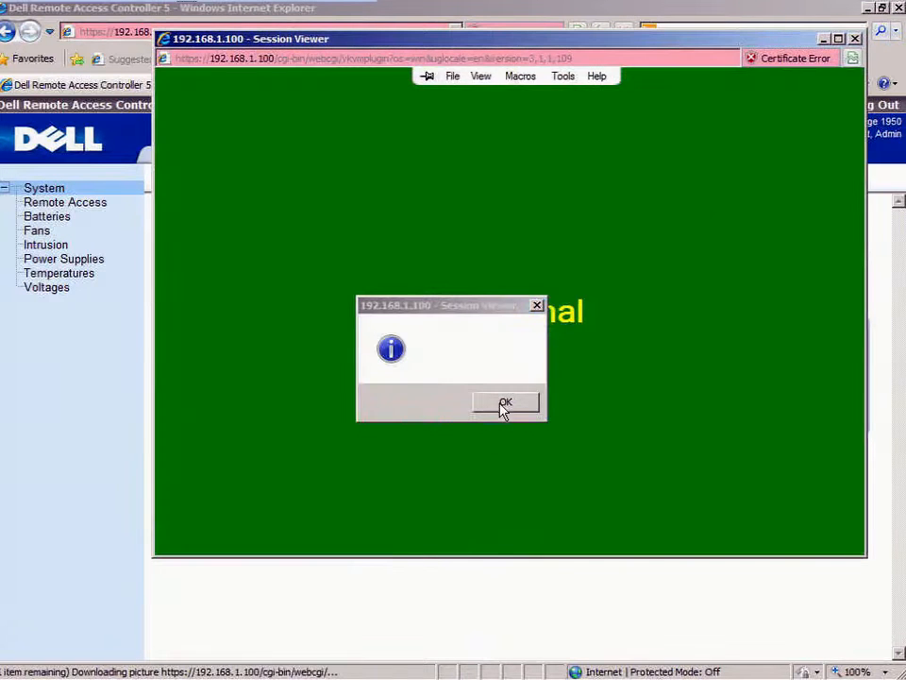
Step: Reconnect the console session and bring up the server's Power Management page
left_click(504, 404)
left_click(517, 490)
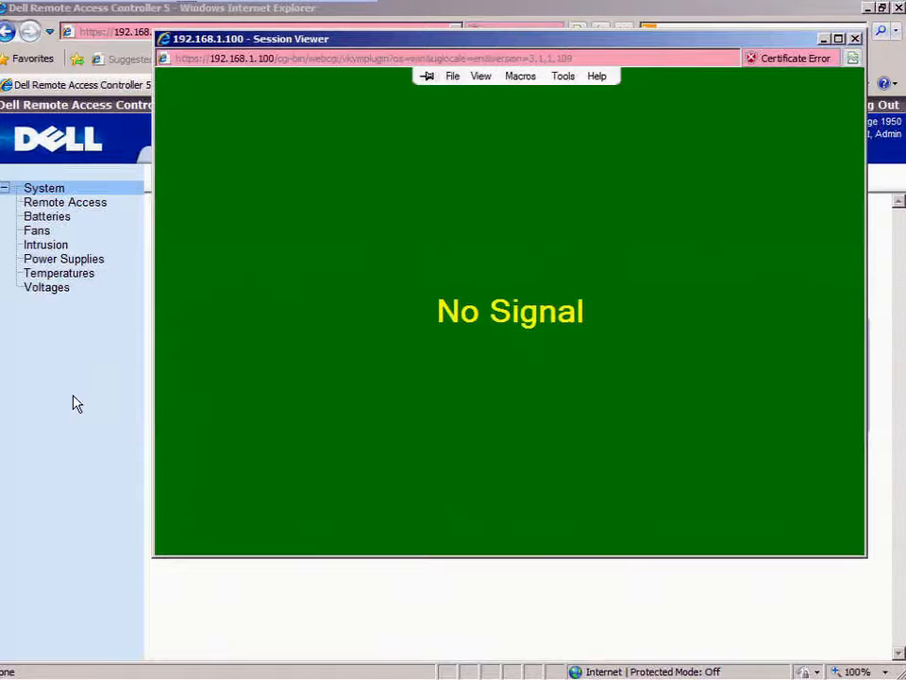
left_click(73, 403)
left_click(264, 159)
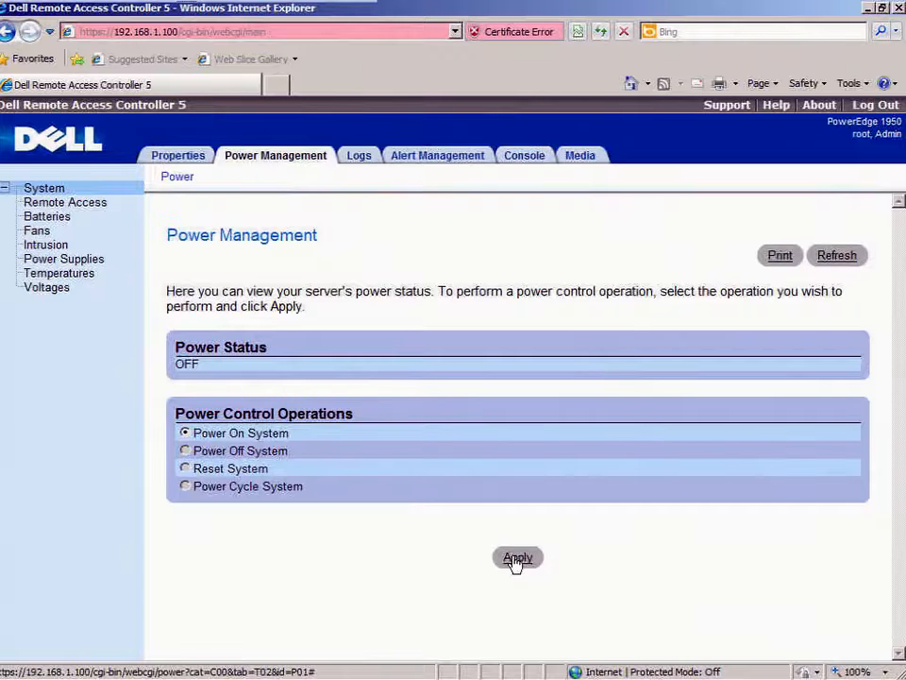
Step: Power on the server, press F2 for BIOS setup in the console viewer, and dismiss the SSL error
left_click(516, 559)
left_click(531, 404)
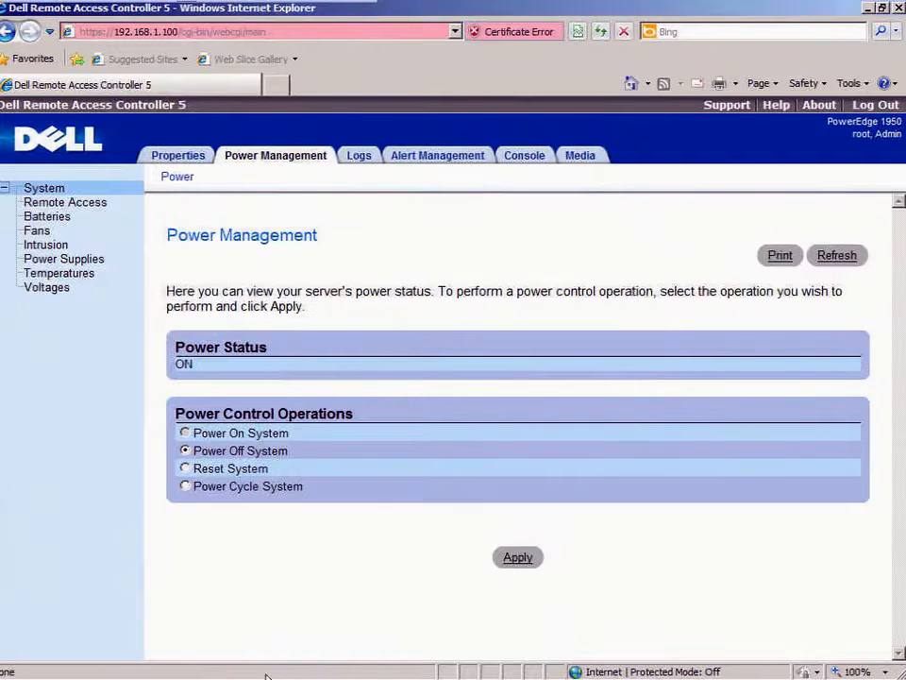
left_click(870, 8)
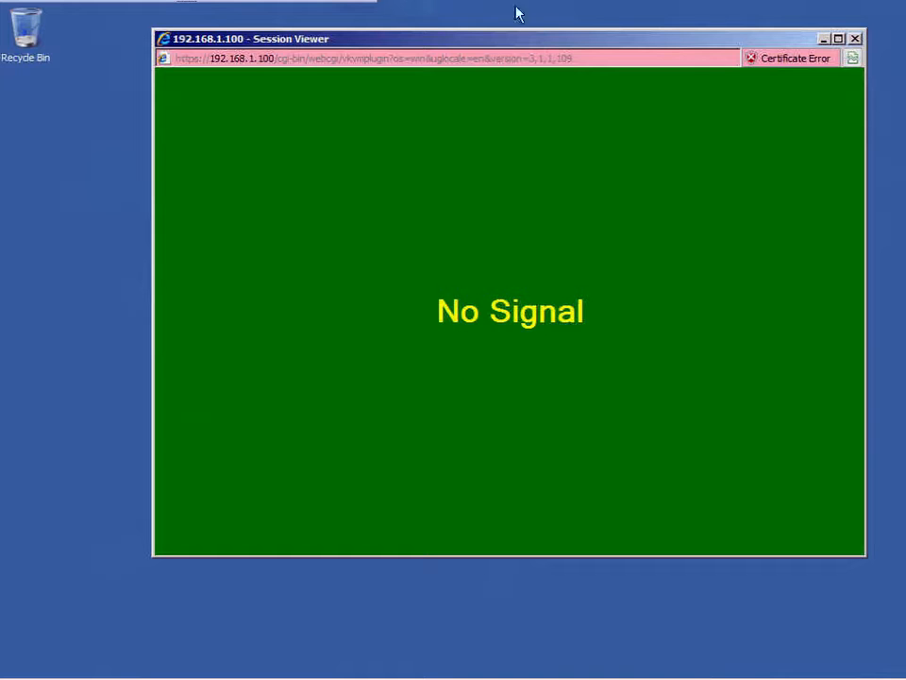
left_click_drag(506, 42, 456, 72)
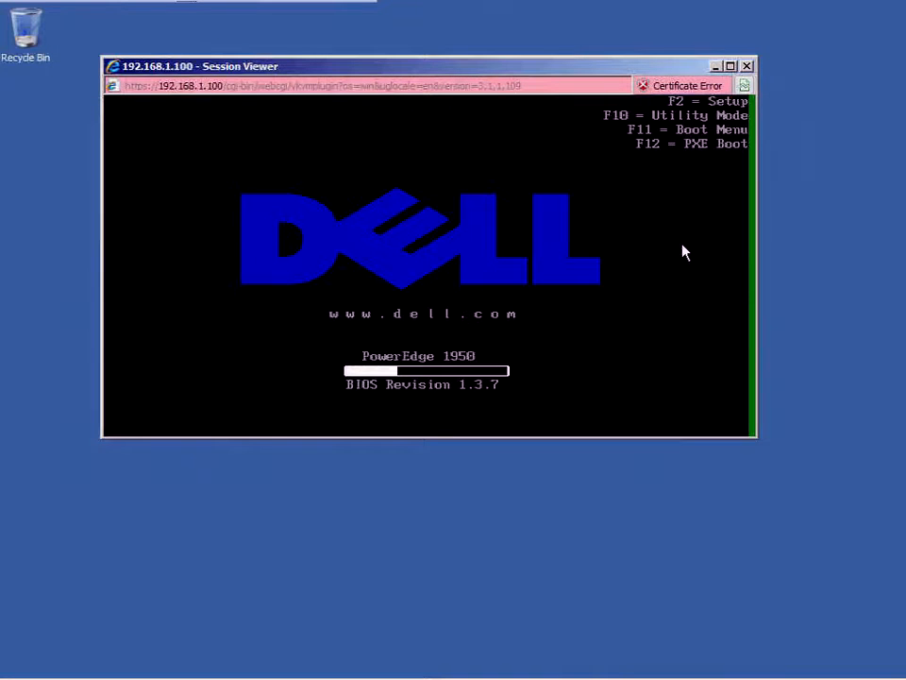
key("F2")
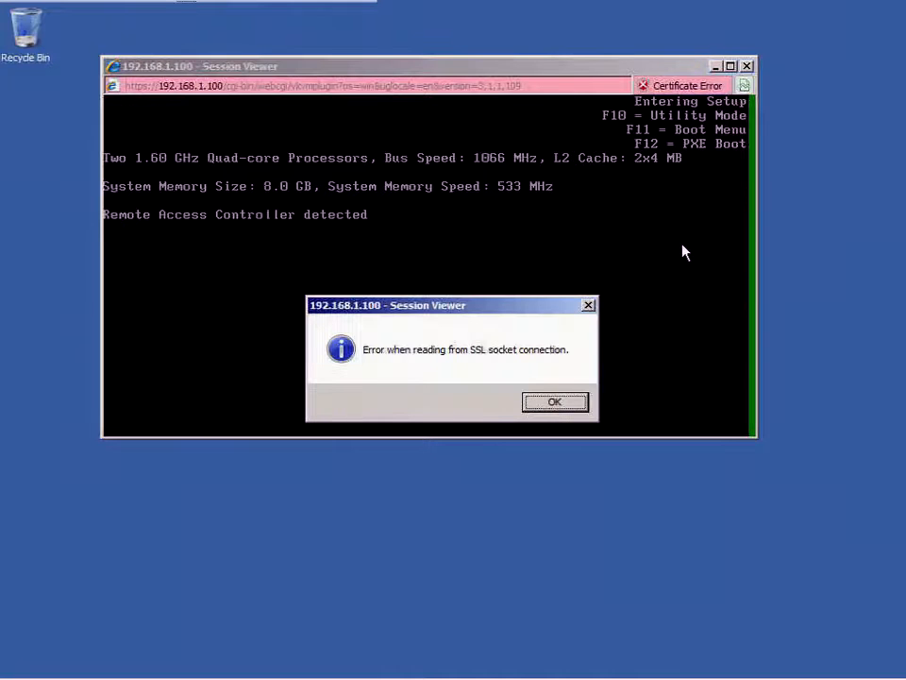
left_click(571, 406)
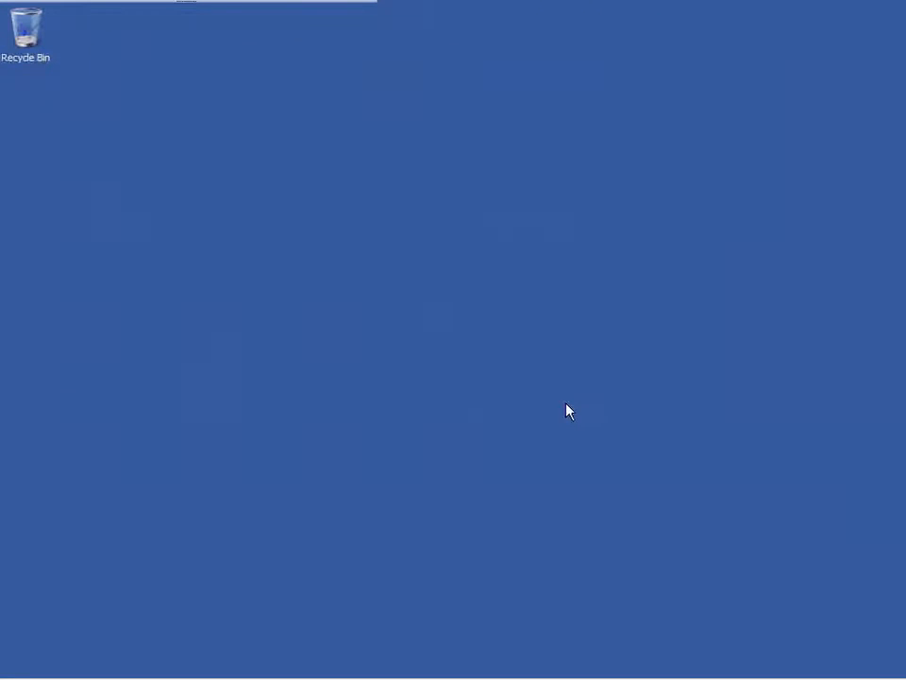
Step: Reconnect the remote console from the Console page to view the PowerEdge 1950 BIOS setup screen
left_click(207, 664)
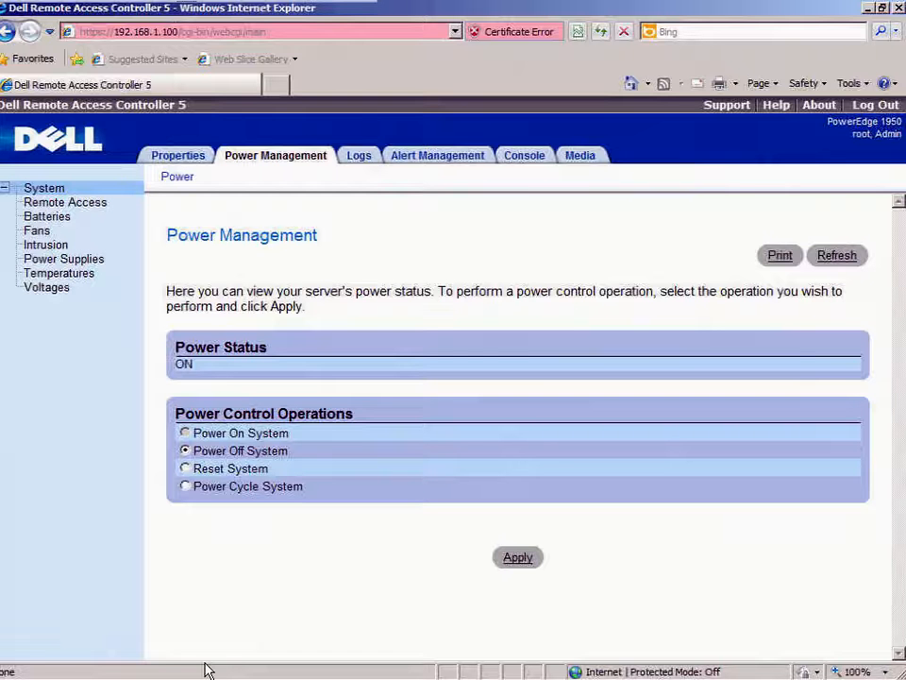
left_click(533, 160)
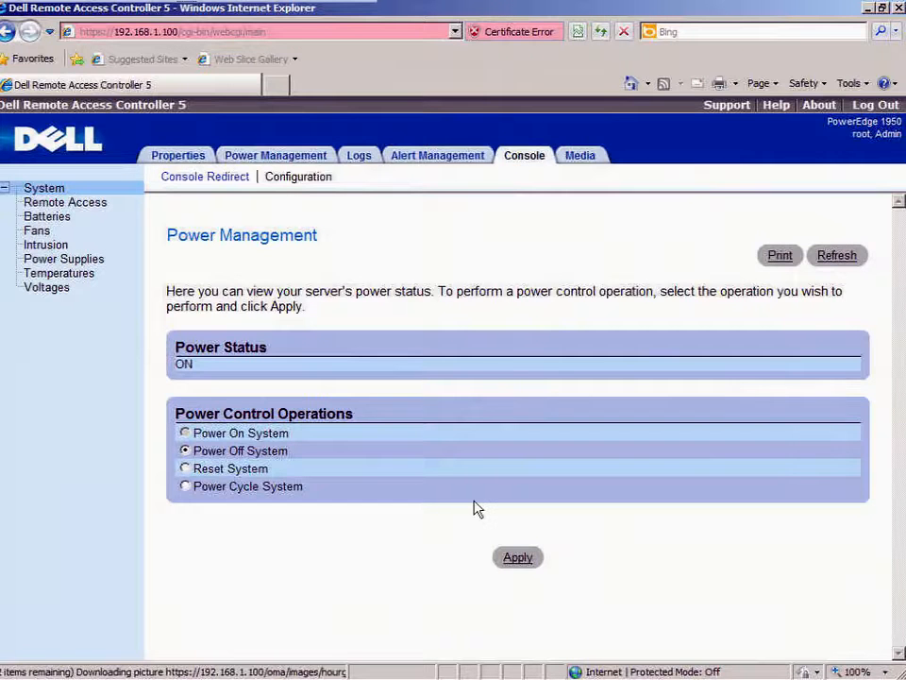
left_click(512, 493)
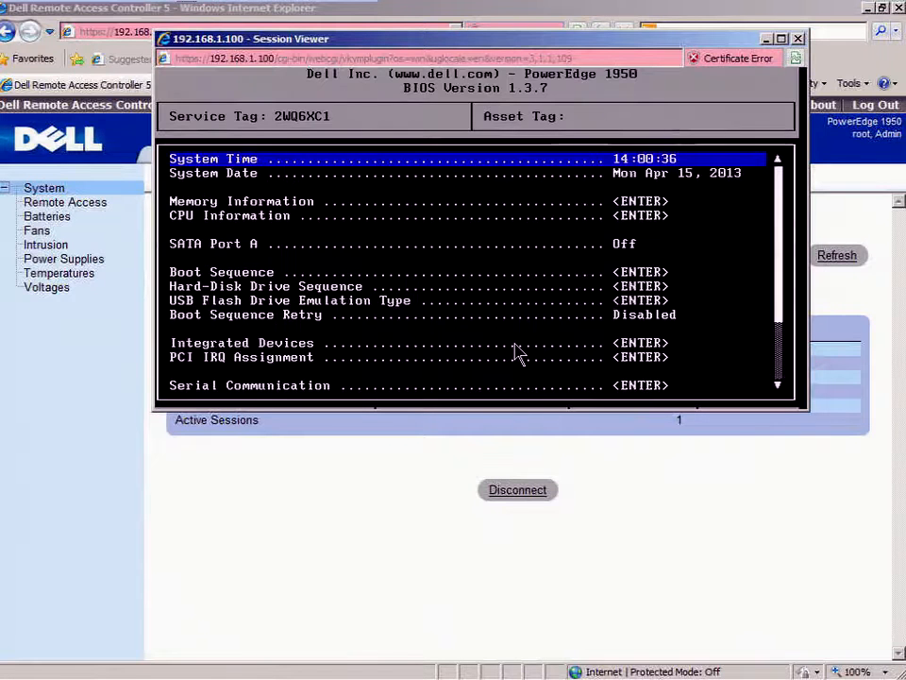
Step: Verify Virtualization Technology is Enabled under CPU Information, then save changes and exit BIOS
key("Down")
key("Down")
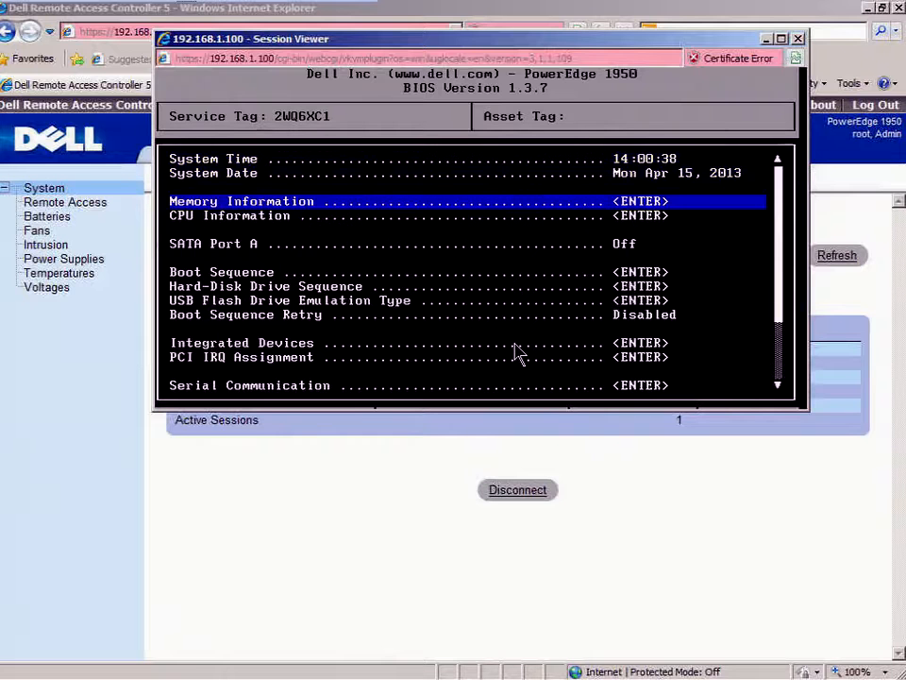
key("Down")
key("Return")
key("Down")
key("Down")
key("Down")
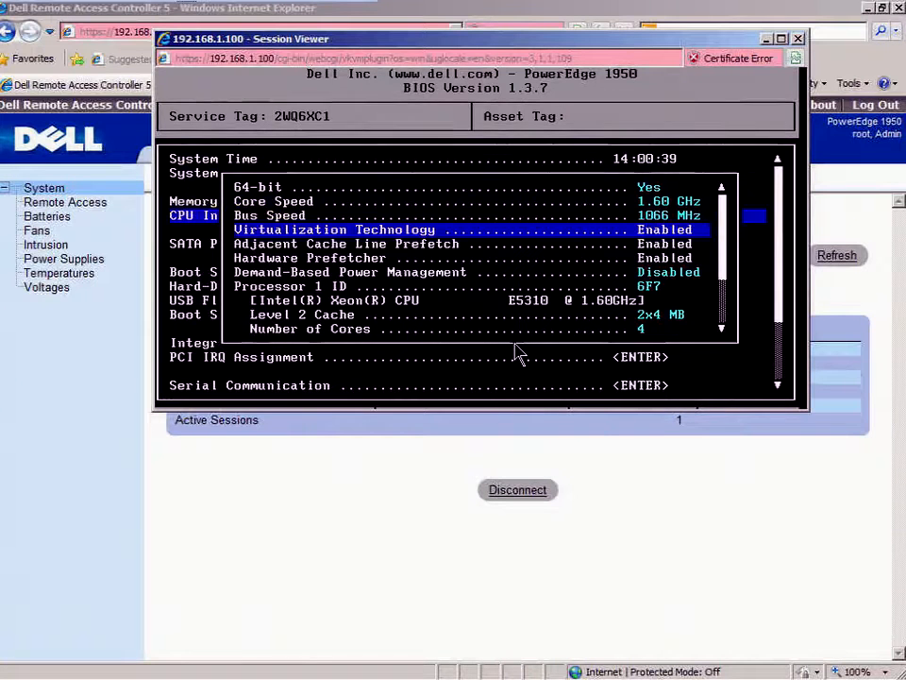
key("Escape")
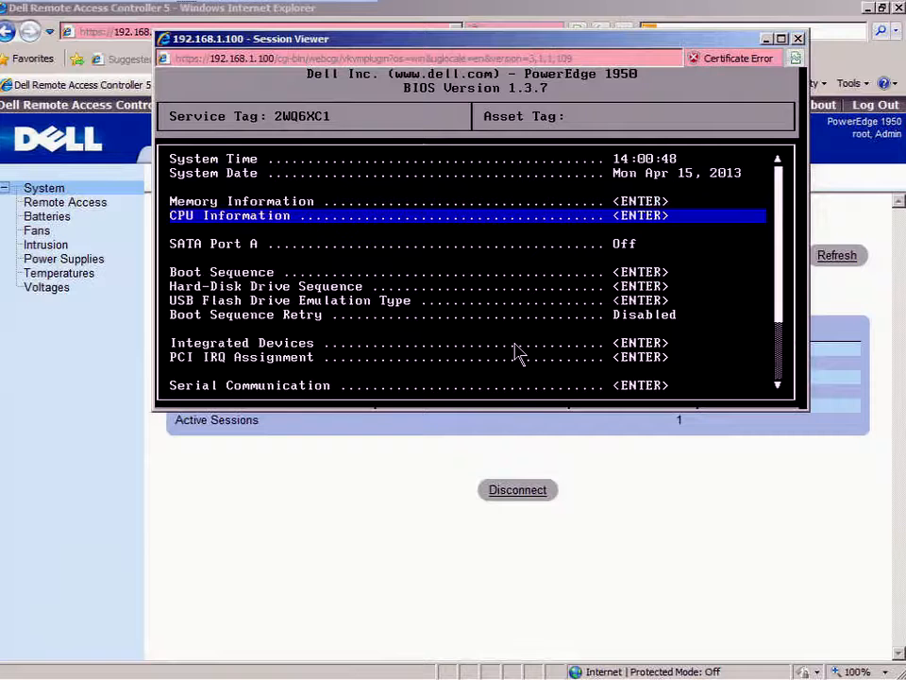
key("Escape")
key("Return")
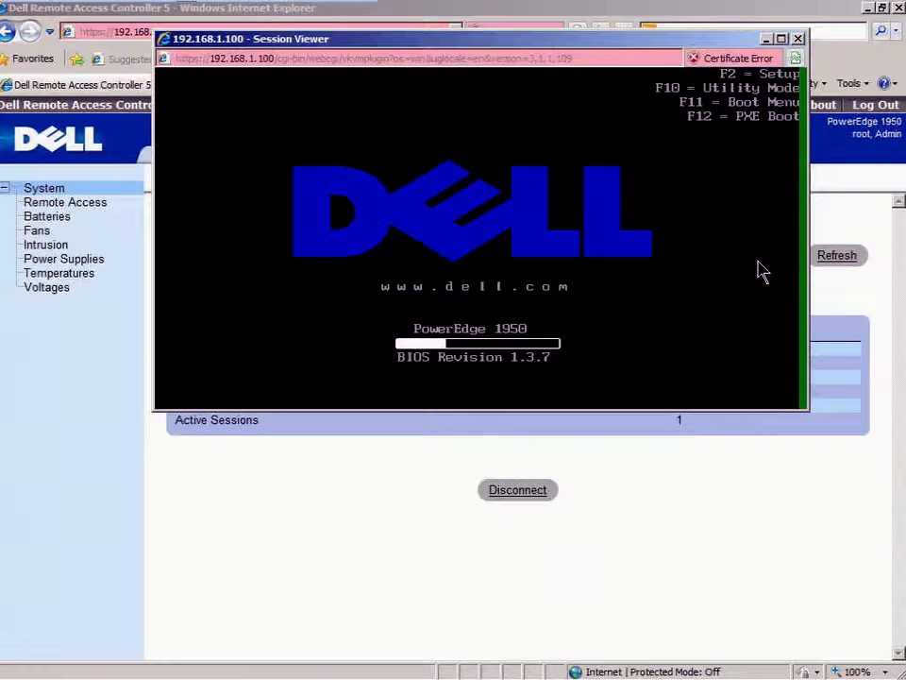
Step: Open the F11 boot menu and boot from Hard drive C: > Back USB: Cruzer
key("F11")
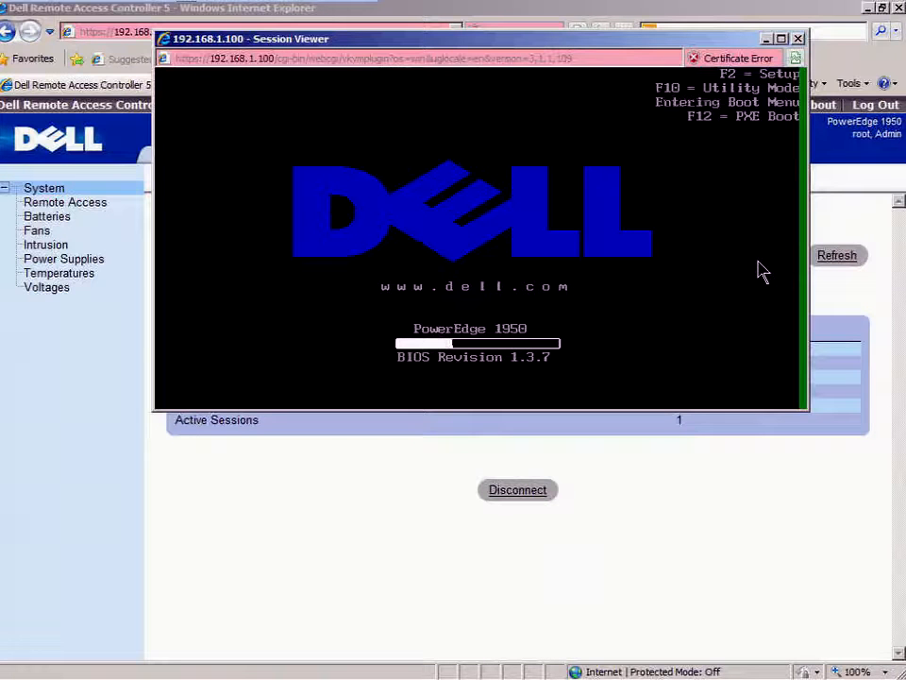
left_click(868, 8)
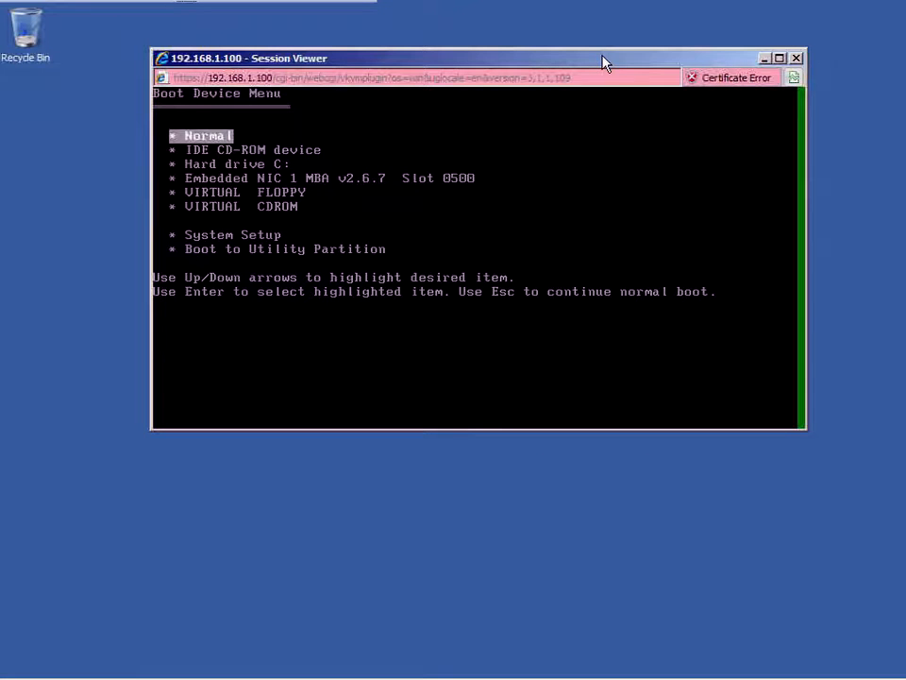
key("Down")
key("Down")
key("Return")
key("Down")
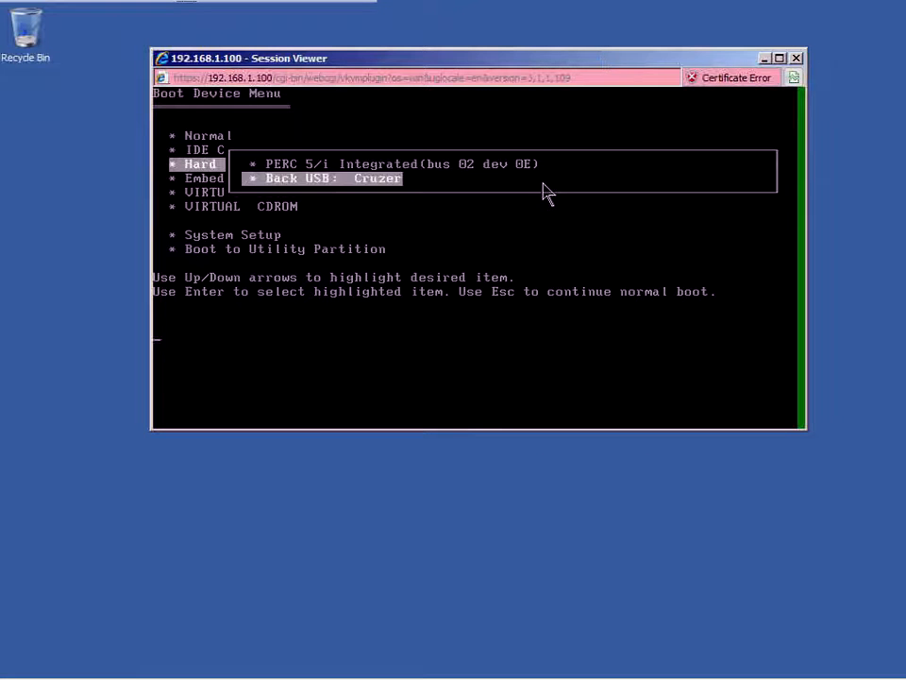
key("Return")
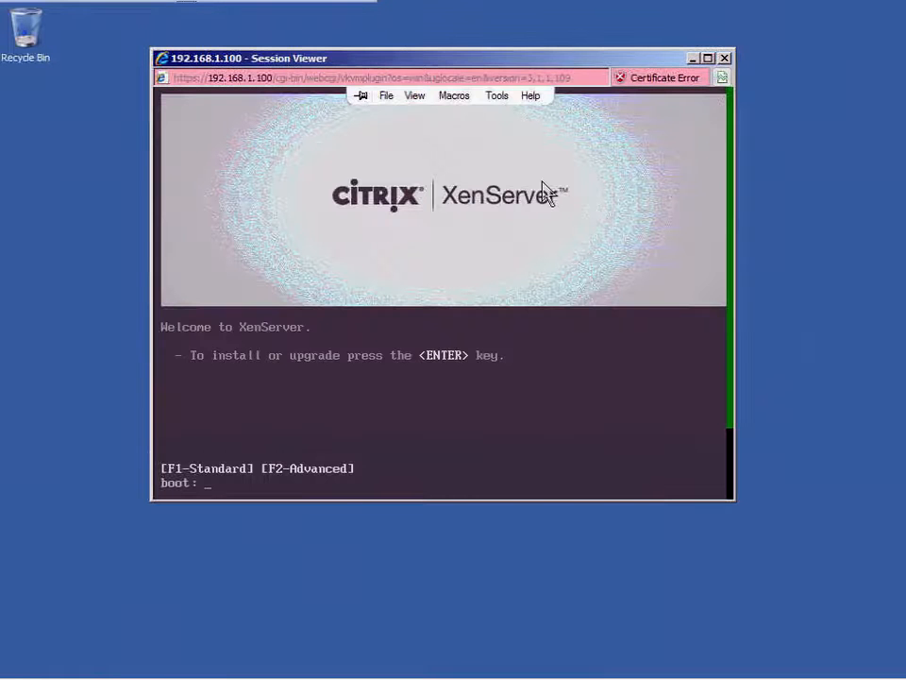
Step: Launch the installer from the boot: prompt and accept the [qwerty] us keymap
key("Return")
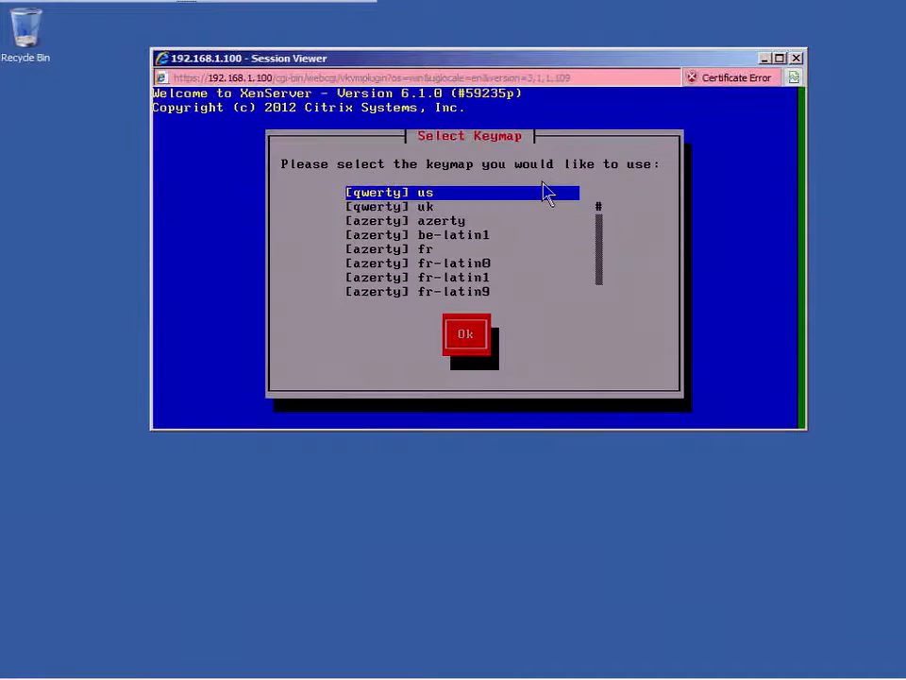
key("Return")
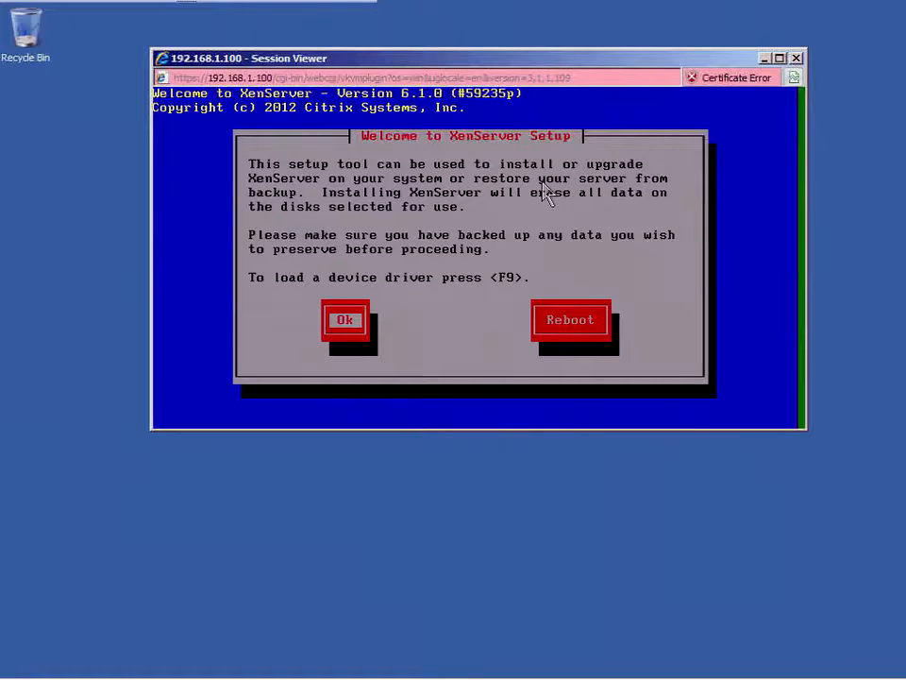
Step: Accept the EULA and enable thin provisioning on the 135 GB sda disk
key("Return")
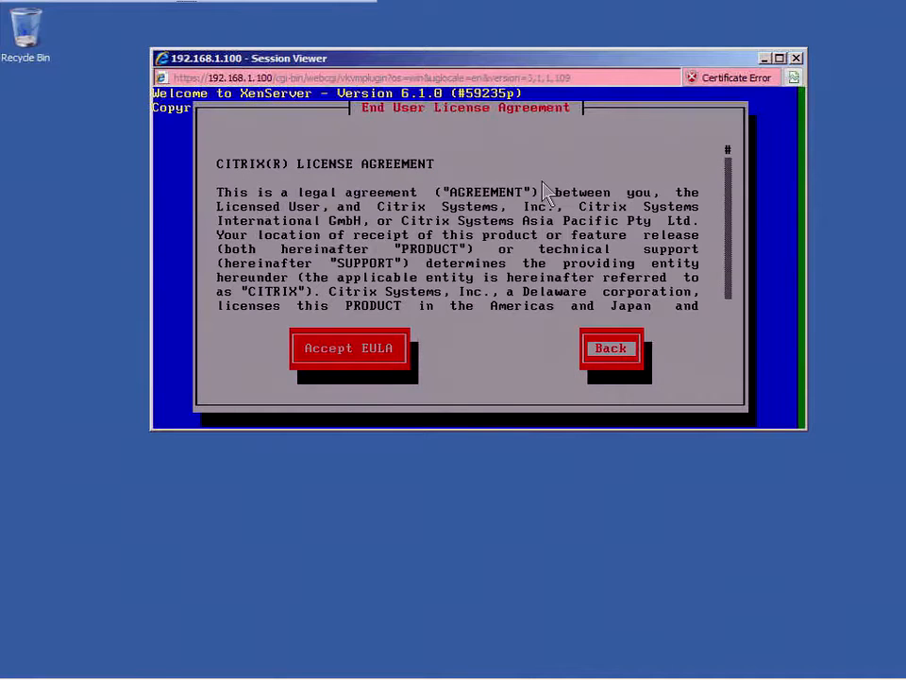
key("Tab")
key("Return")
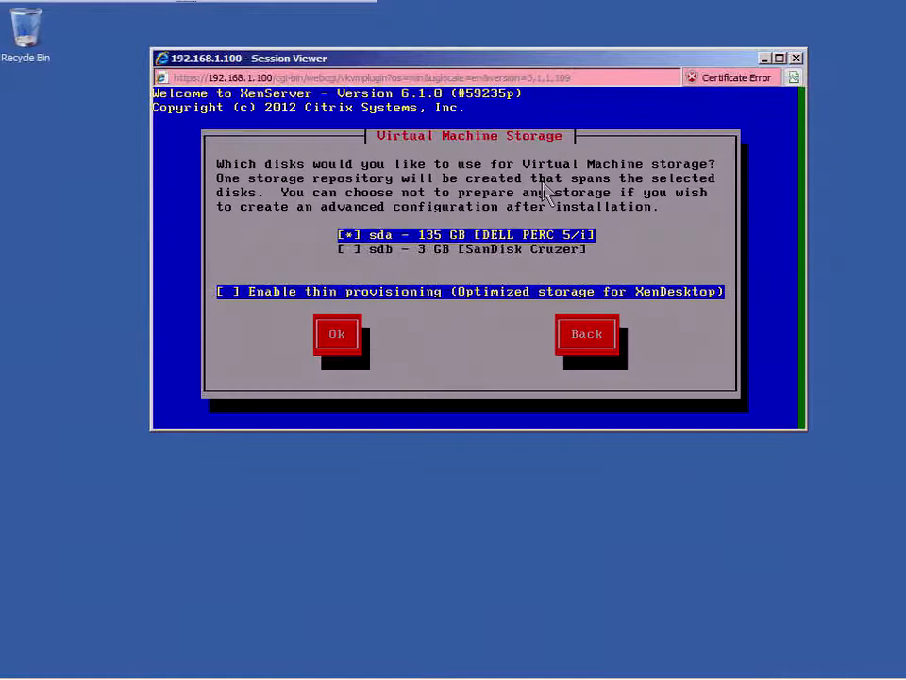
key("space")
key("Tab")
key("Return")
Step: Install from local media with no supplemental packs and skip source verification
key("Tab")
key("Return")
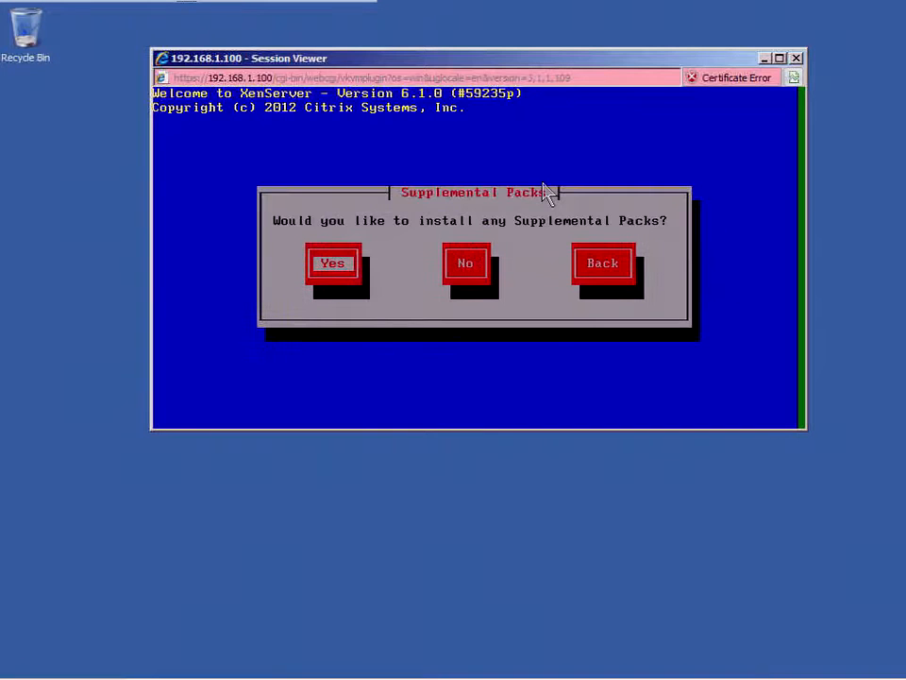
key("Tab")
key("Return")
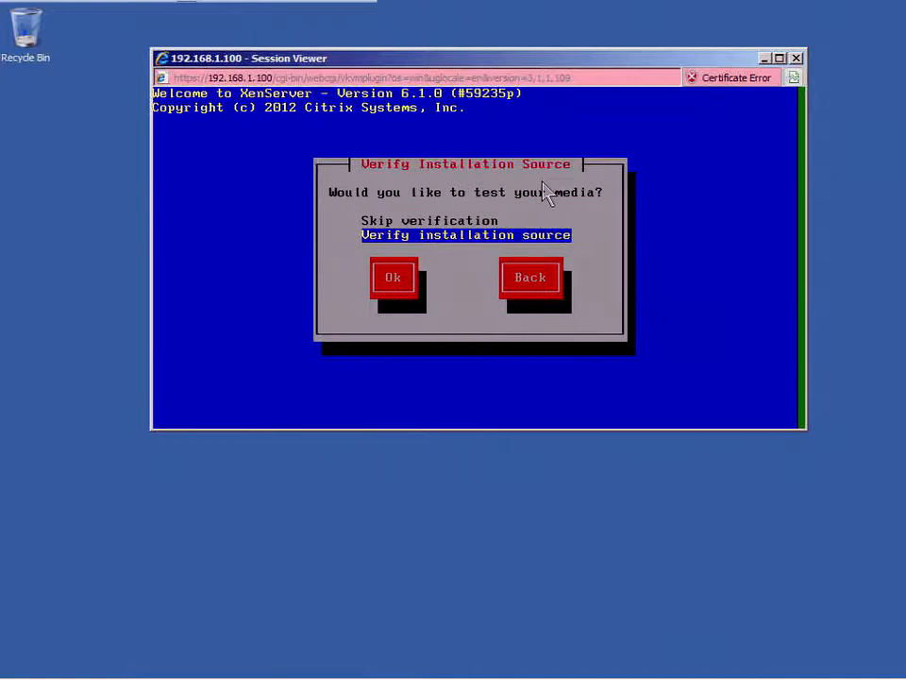
key("Up")
key("Tab")
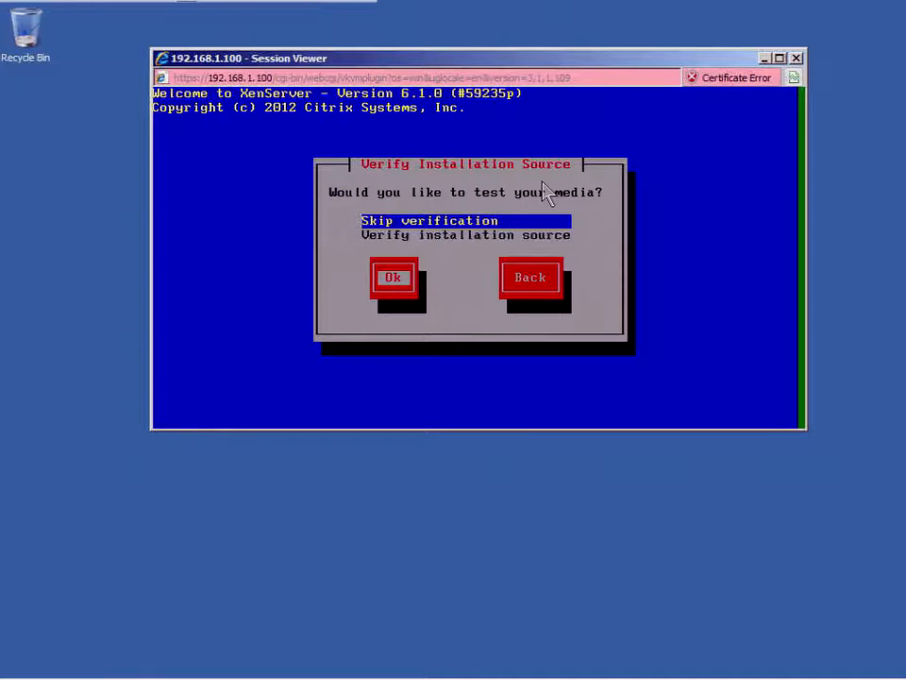
key("Return")
Step: Enter and confirm the root password
type("password")
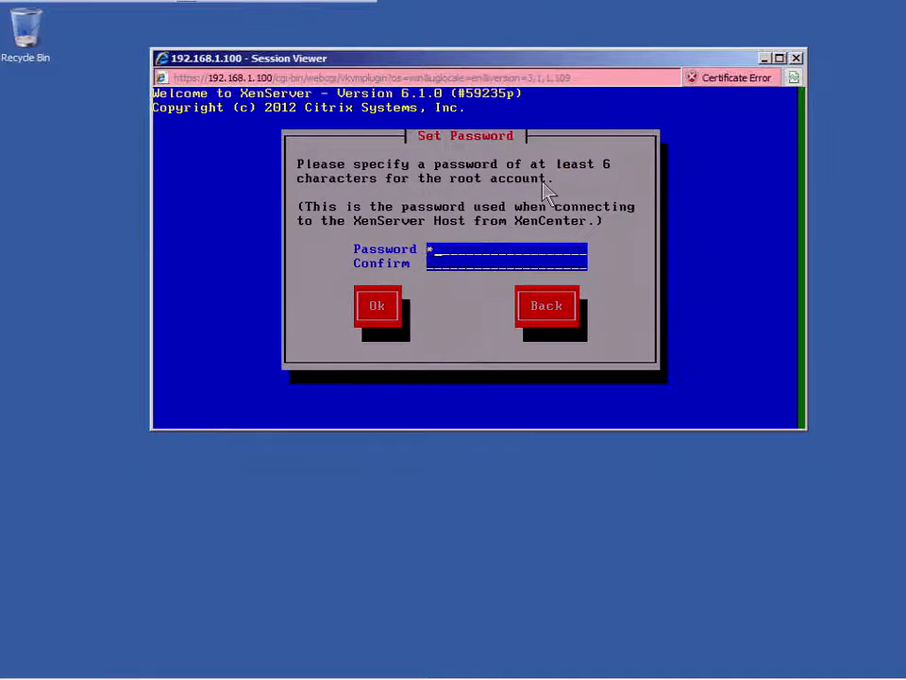
key("Tab")
type("password")
key("Tab")
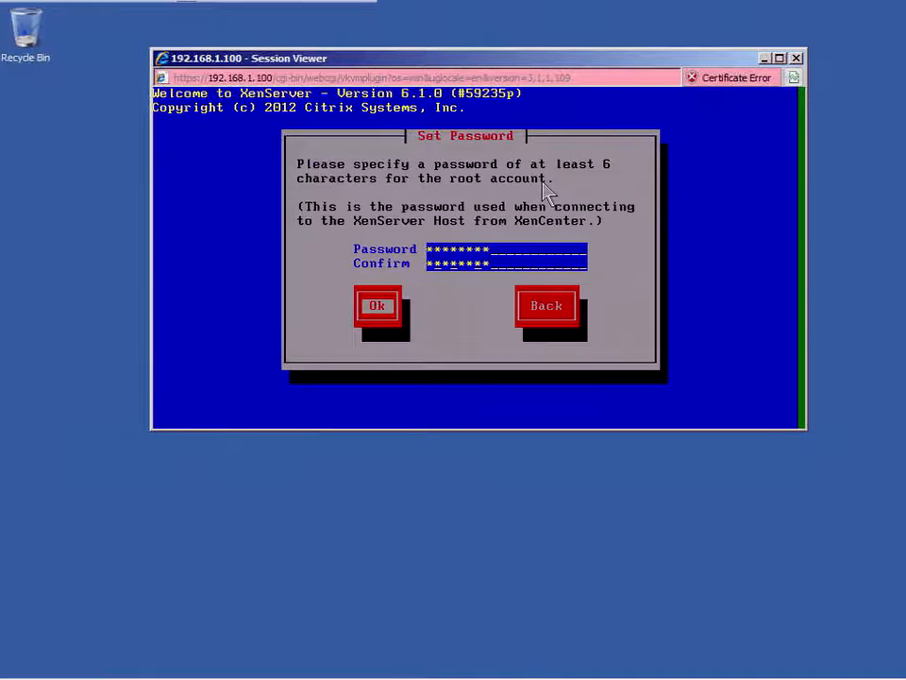
key("Return")
Step: Use eth0 with static IP 192.168.1.102, mask 255.255.255.0, gateway 192.168.1.139
key("Tab")
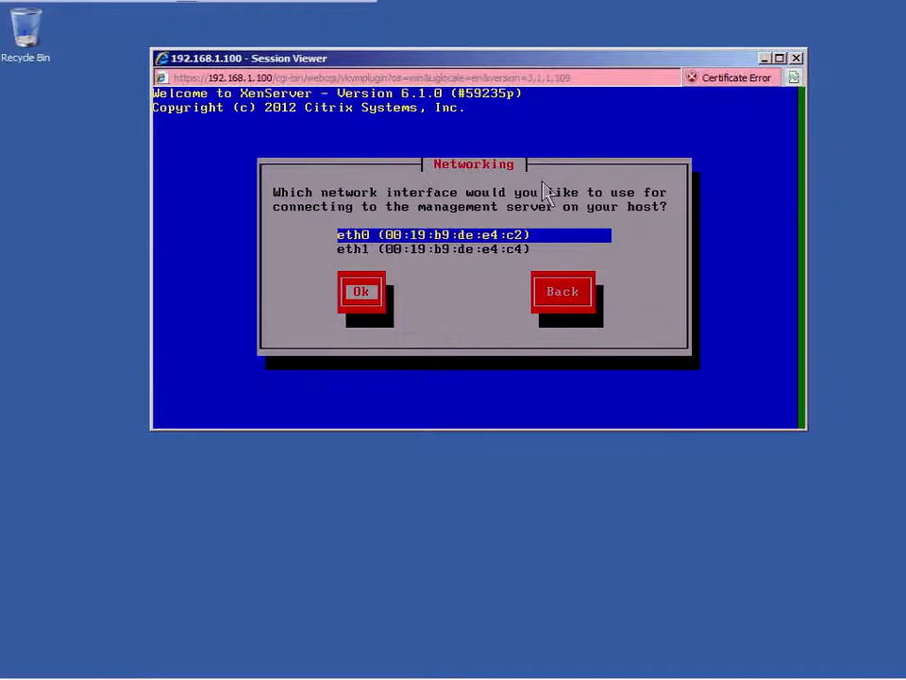
key("Return")
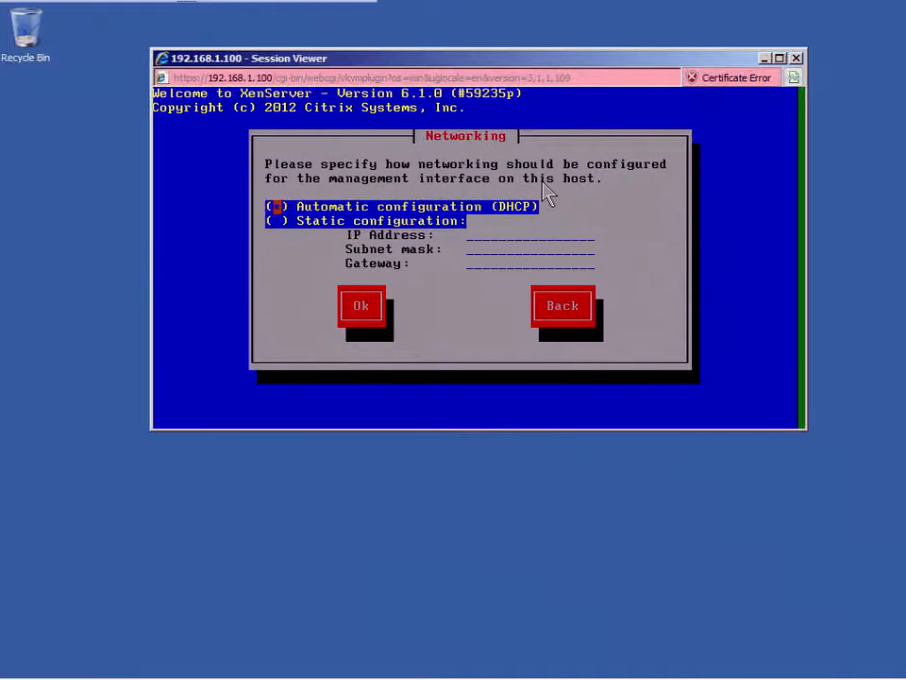
key("Tab")
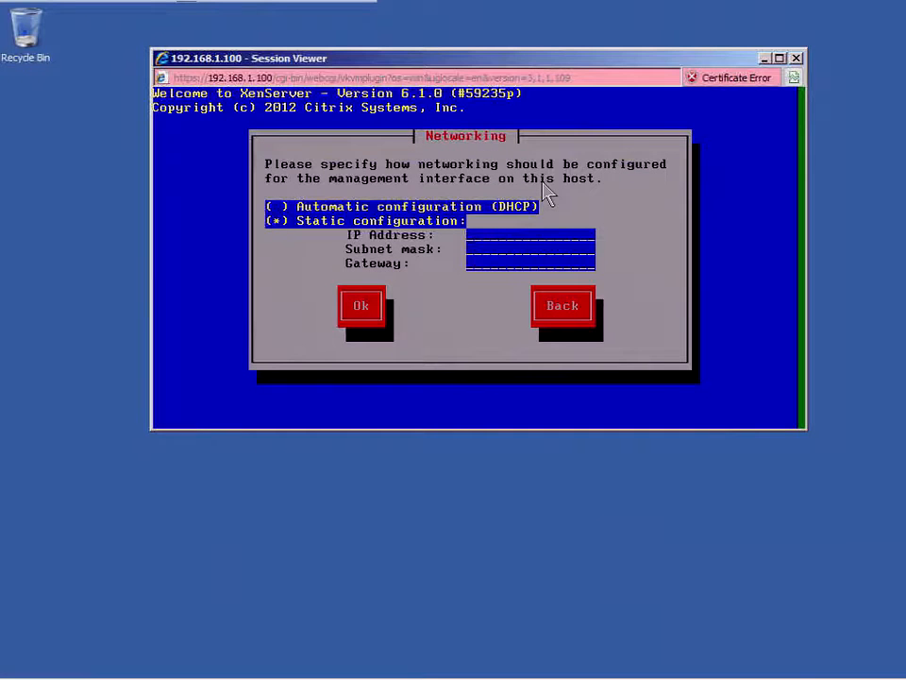
type("192")
type(".168.1.102")
type("255.255.255.0")
type("192.168")
type(".1.139")
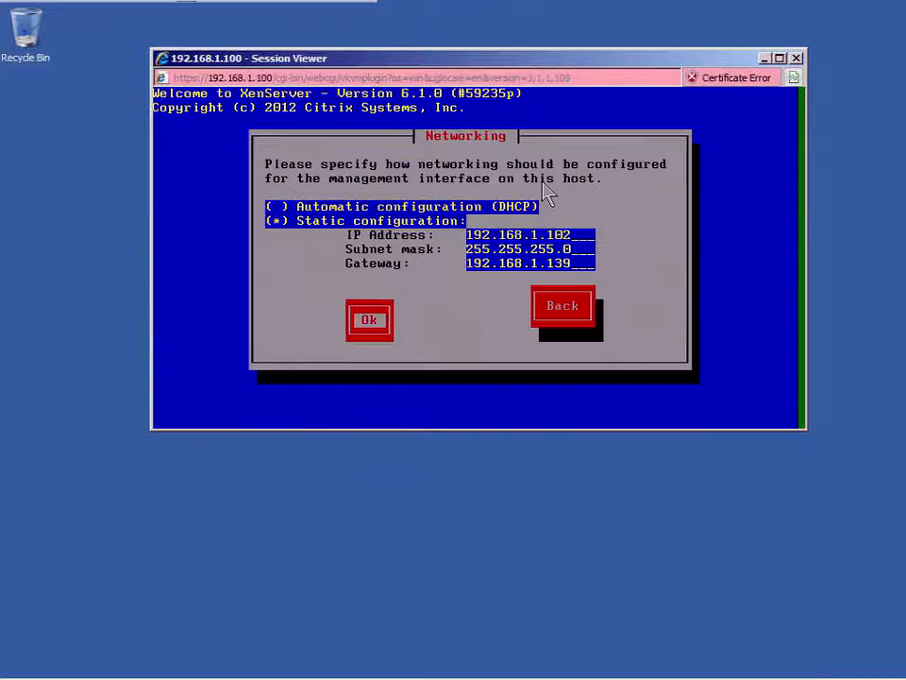
key("Return")
Step: Set hostname xshost02 and DNS Server 1 to 192.168.1.139
key("BackSpace")
key("BackSpace")
key("BackSpace")
key("BackSpace")
key("BackSpace")
key("BackSpace")
key("BackSpace")
key("BackSpace")
key("BackSpace")
key("BackSpace")
key("BackSpace")
key("BackSpace")
key("BackSpace")
key("BackSpace")
key("BackSpace")
key("BackSpace")
key("BackSpace")
key("BackSpace")
key("BackSpace")
type("xshost02")
key("Tab")
type("192.")
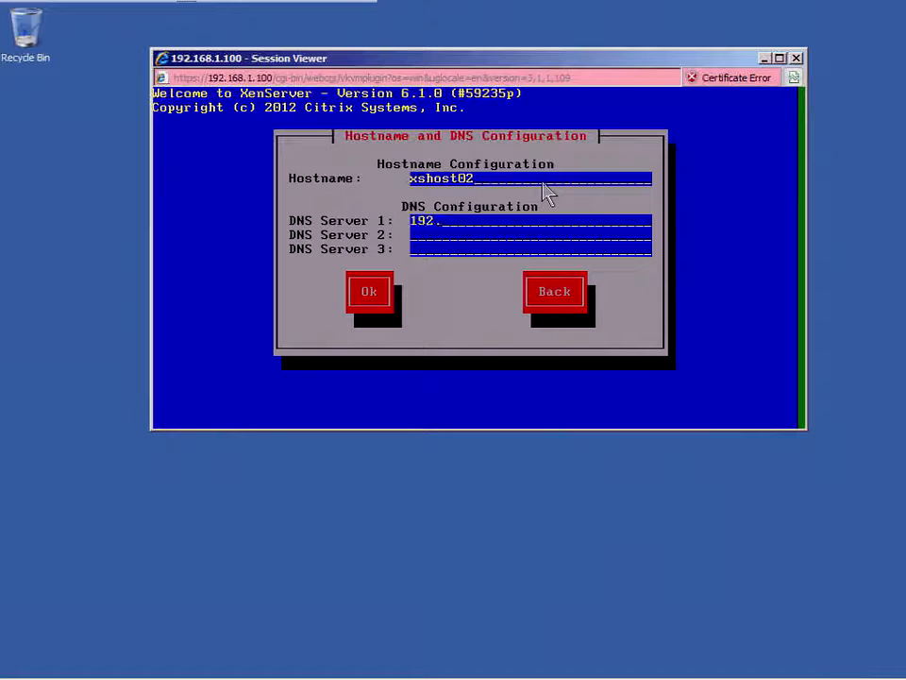
type("168.1.139")
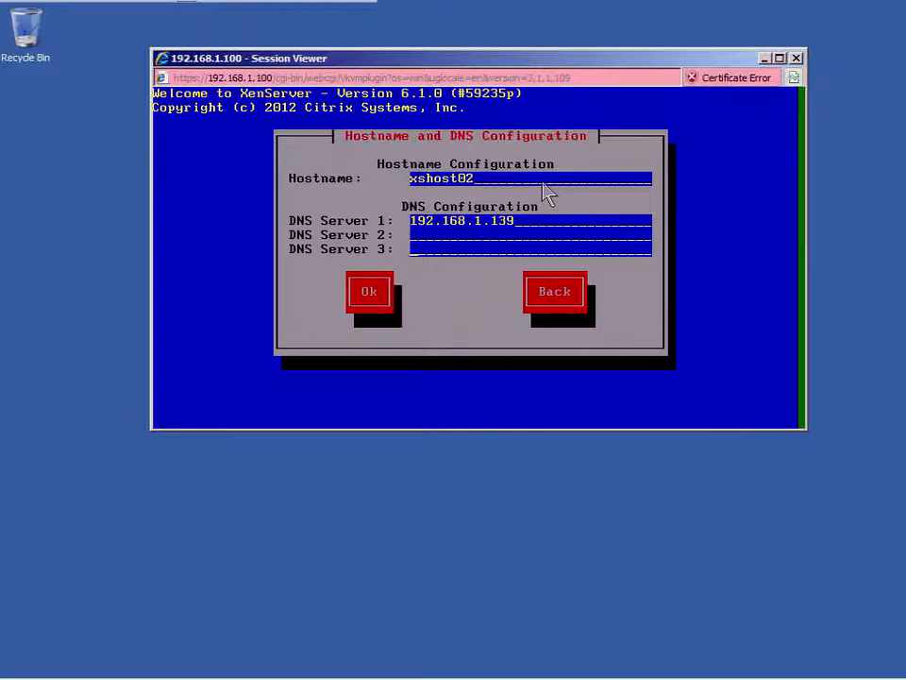
key("Tab")
key("Tab")
key("Return")
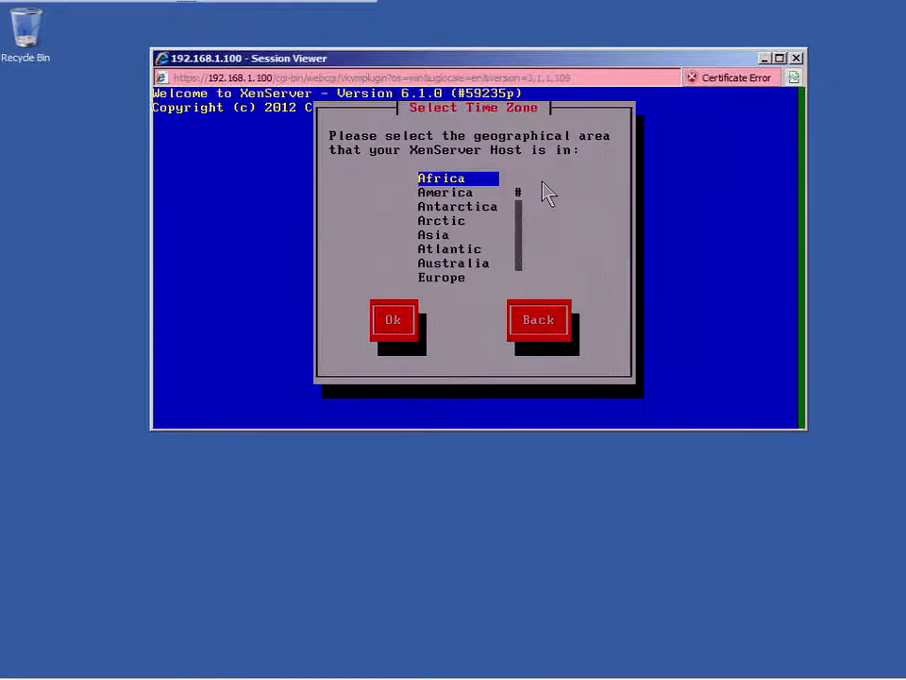
key("Down")
Step: Set the time zone to America/Los Angeles
key("Tab")
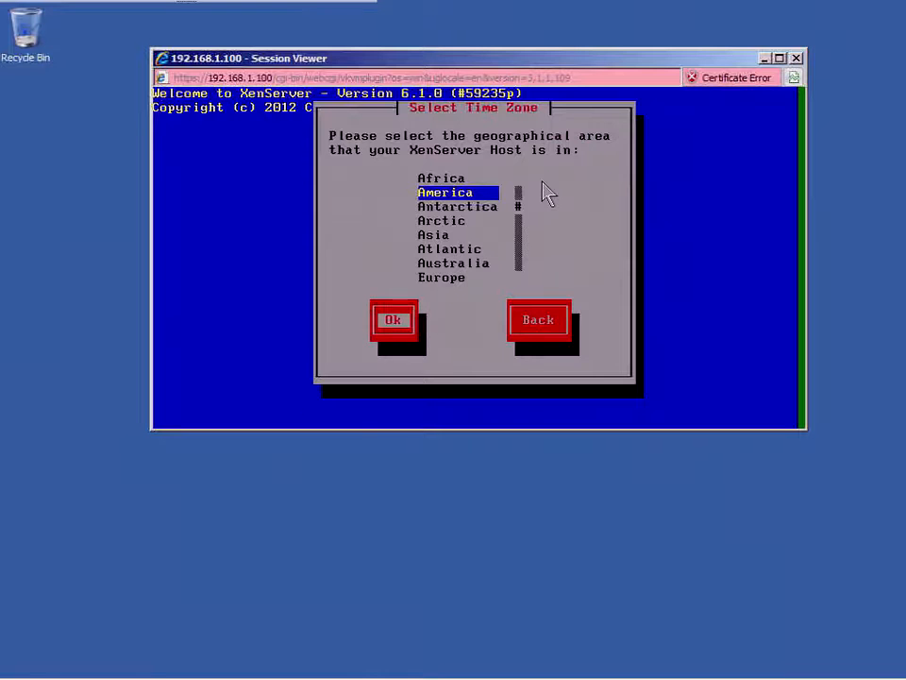
key("Return")
key("l")
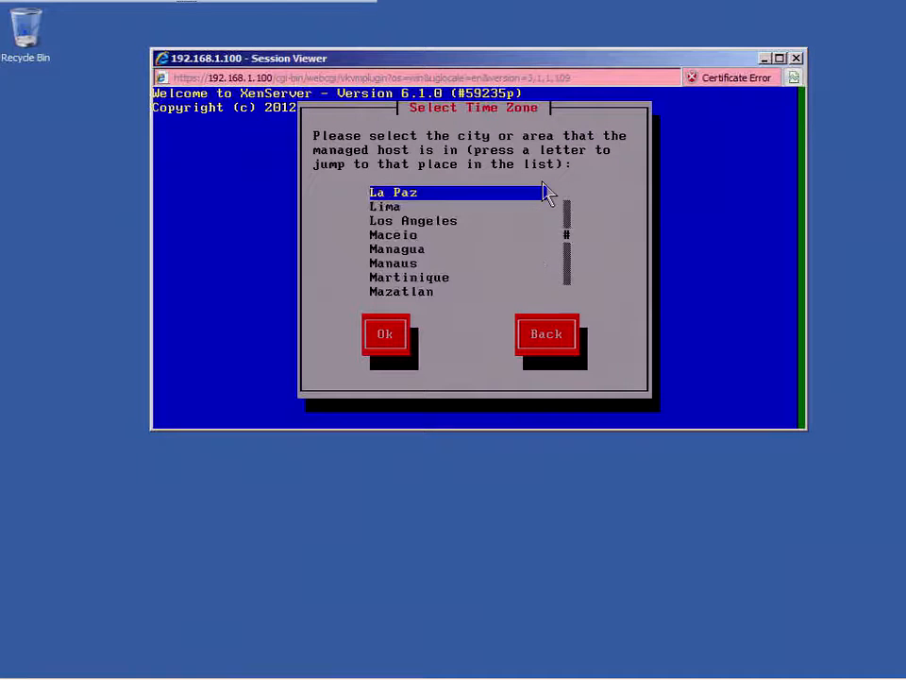
key("Down")
key("Down")
key("Tab")
key("Return")
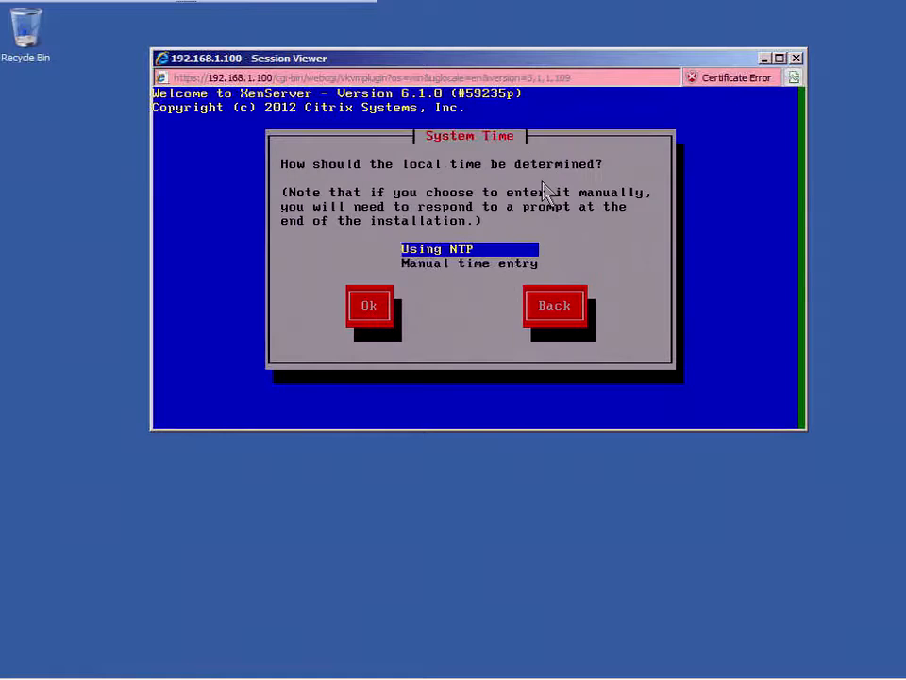
Step: Choose manual time entry and start installing XenServer onto disk sda
key("Down")
key("Tab")
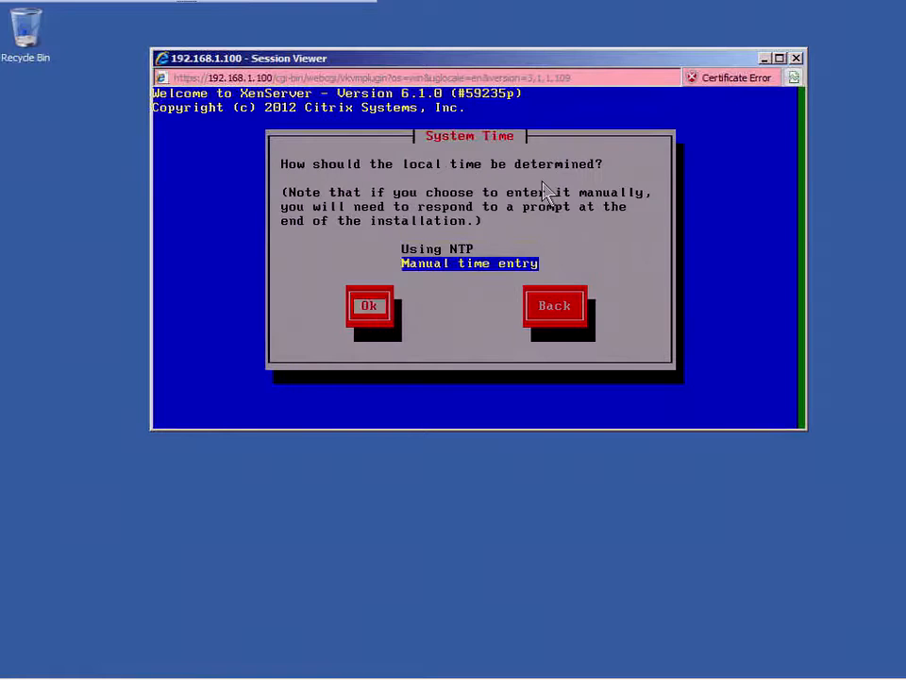
key("Return")
key("Tab")
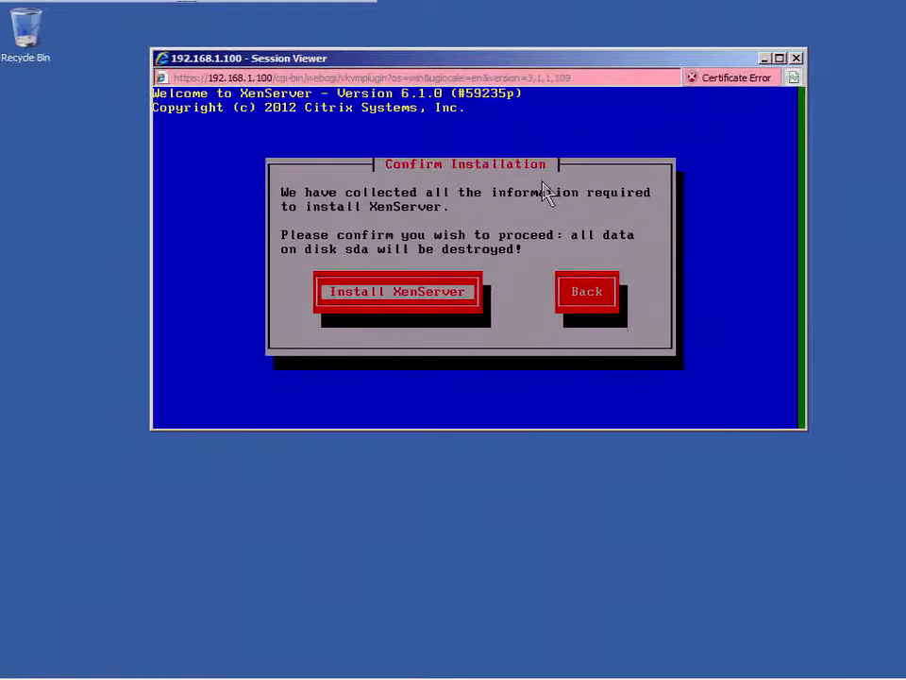
key("Return")
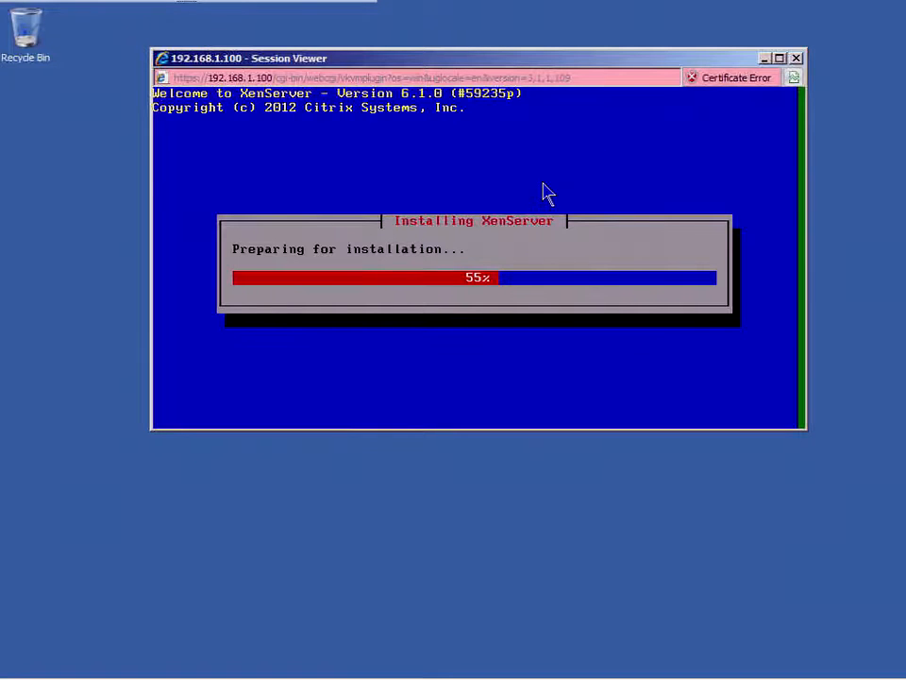
Step: Close the Session Viewer and load the controller page at 192.168.1.90 in Internet Explorer
left_click(796, 59)
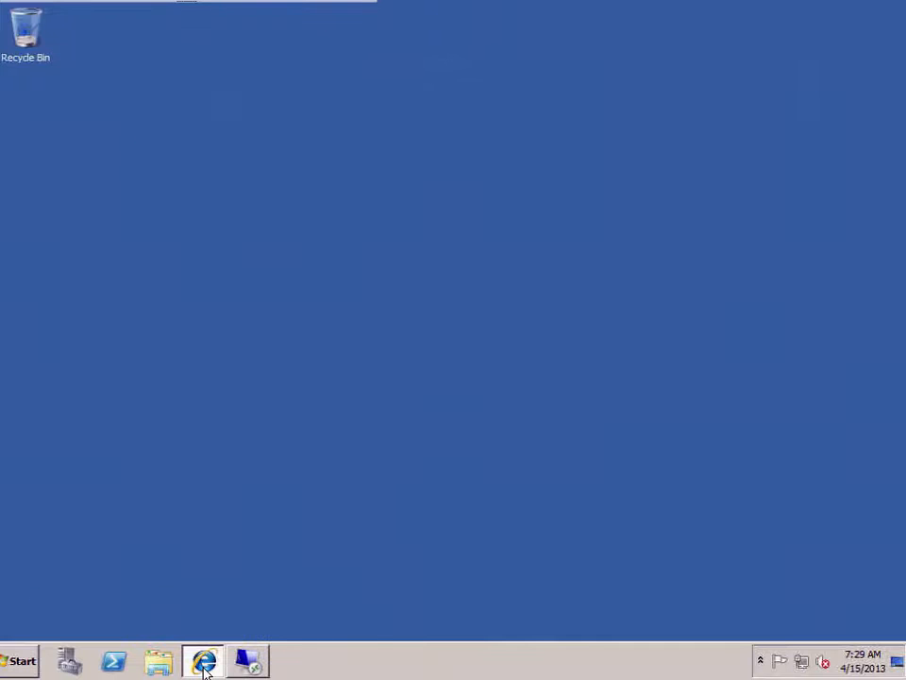
left_click(204, 661)
left_click(216, 34)
type("192")
key("Down")
key("Down")
key("Return")
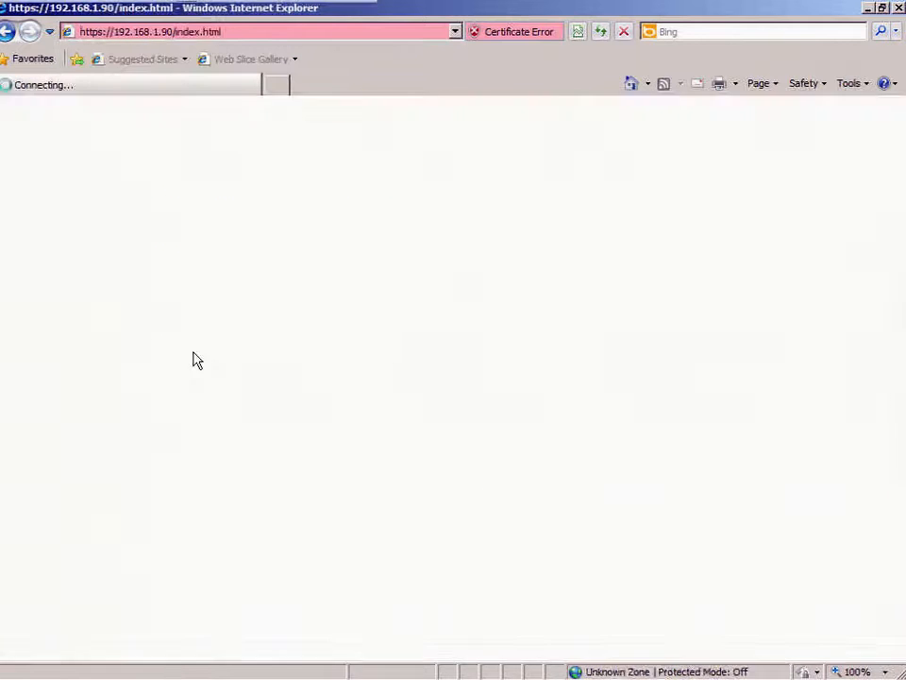
Step: Log in as root and connect to the server from the Console Redirection page
left_click(456, 344)
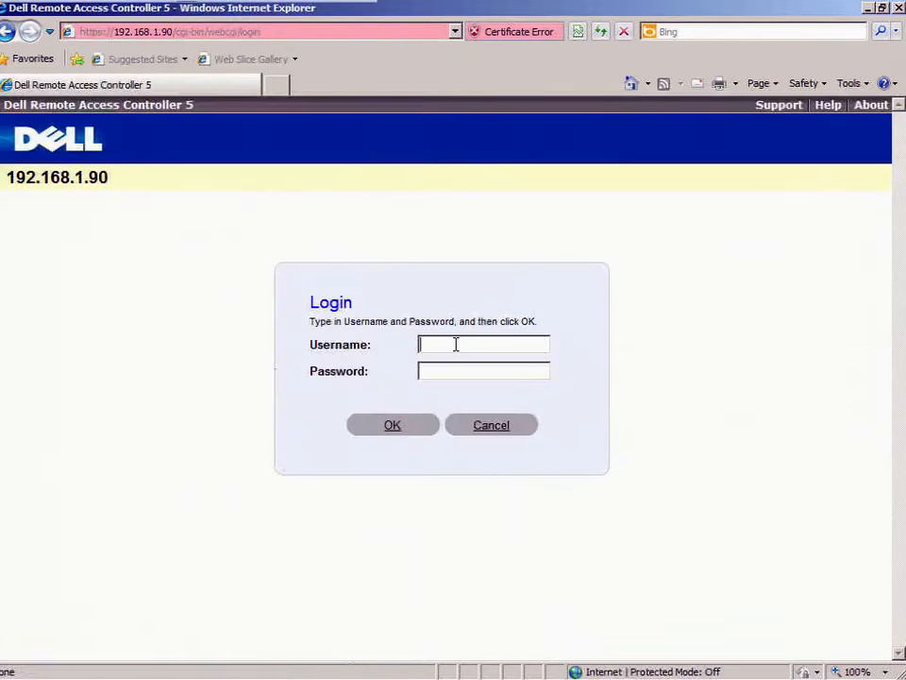
type("root********")
key("Return")
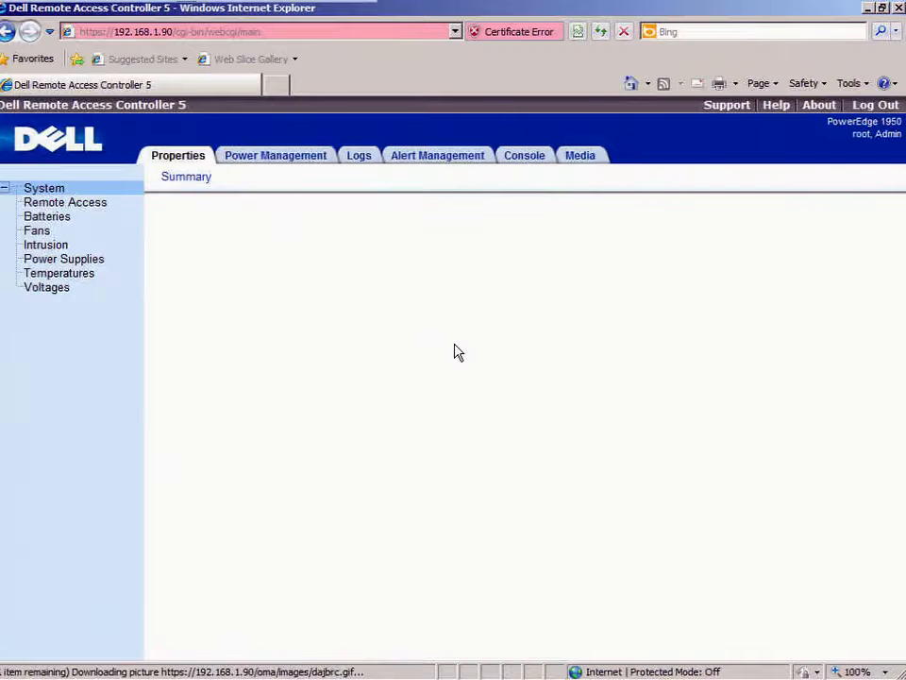
left_click(530, 158)
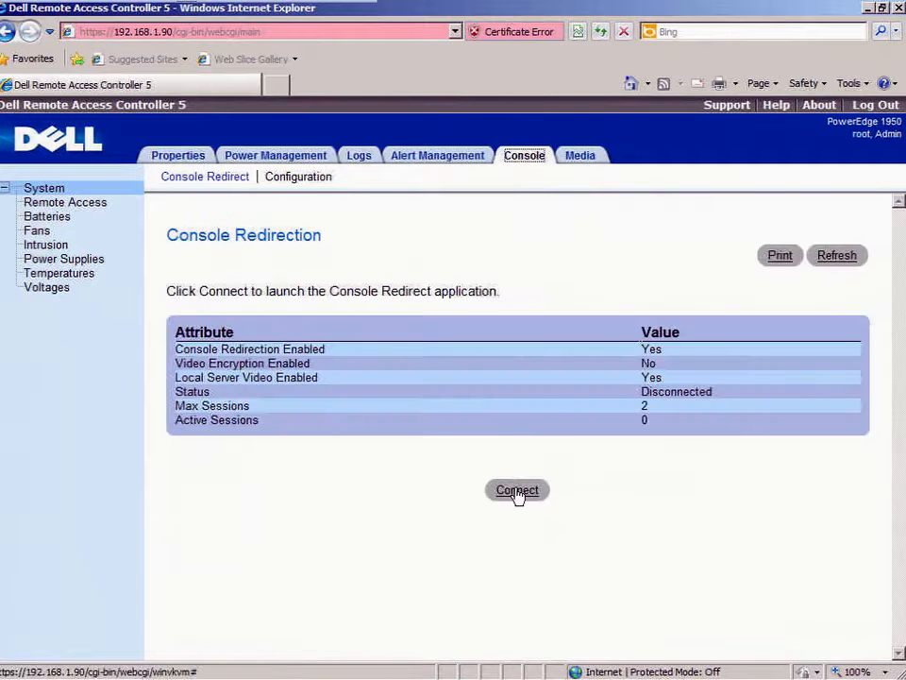
left_click(518, 492)
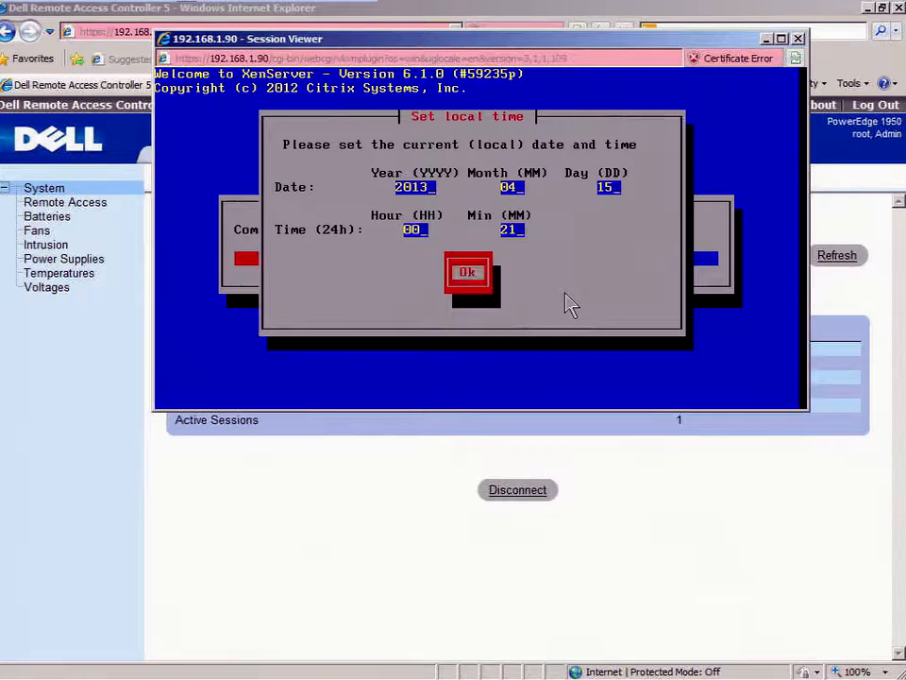
Step: Accept the local time, confirm Installation Complete to reboot XenServer, and close the Session Viewer
key("Return")
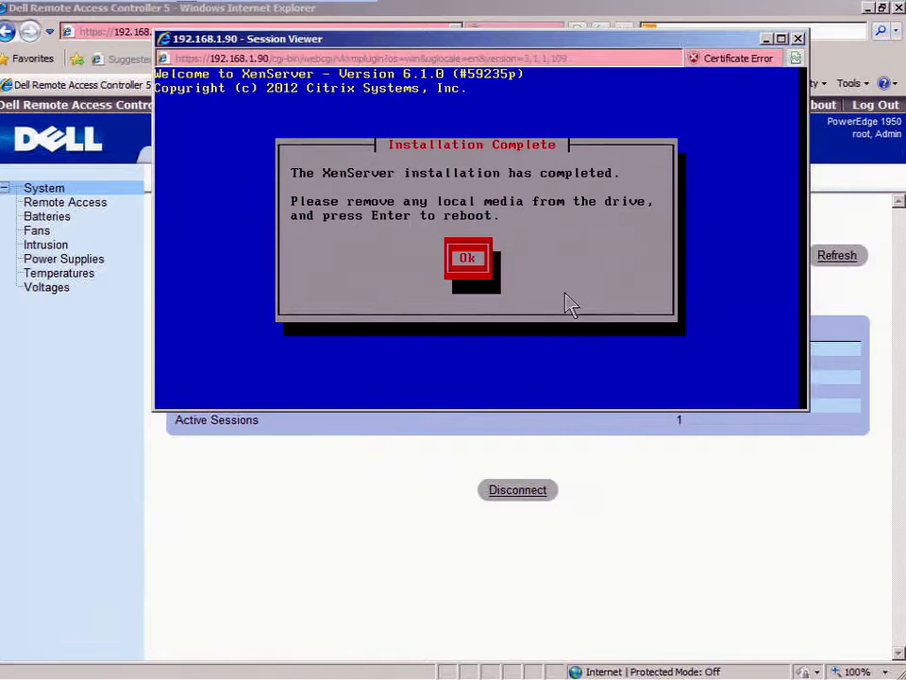
key("Return")
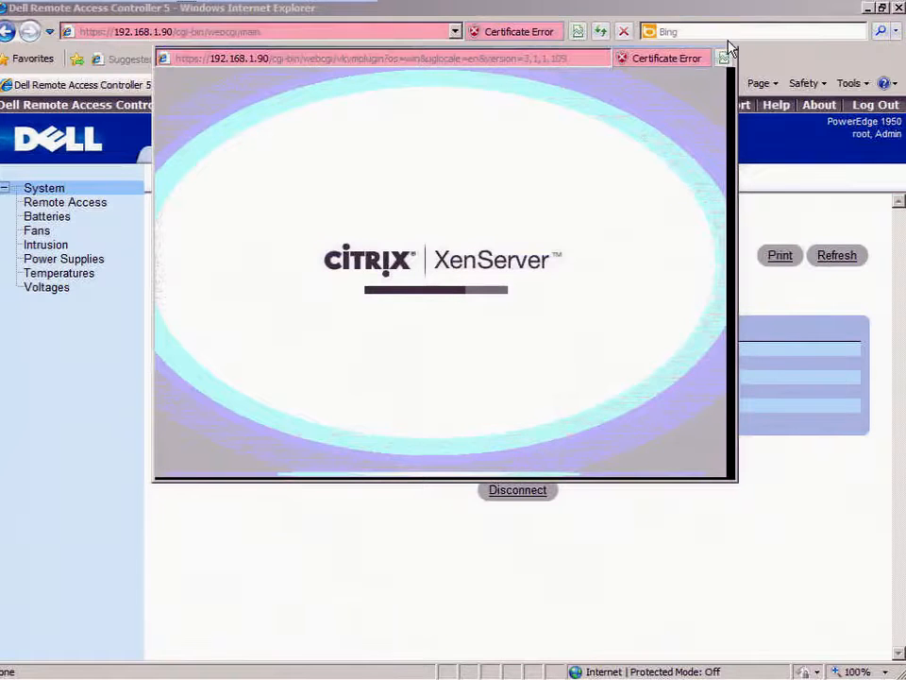
left_click(726, 39)
left_click(335, 33)
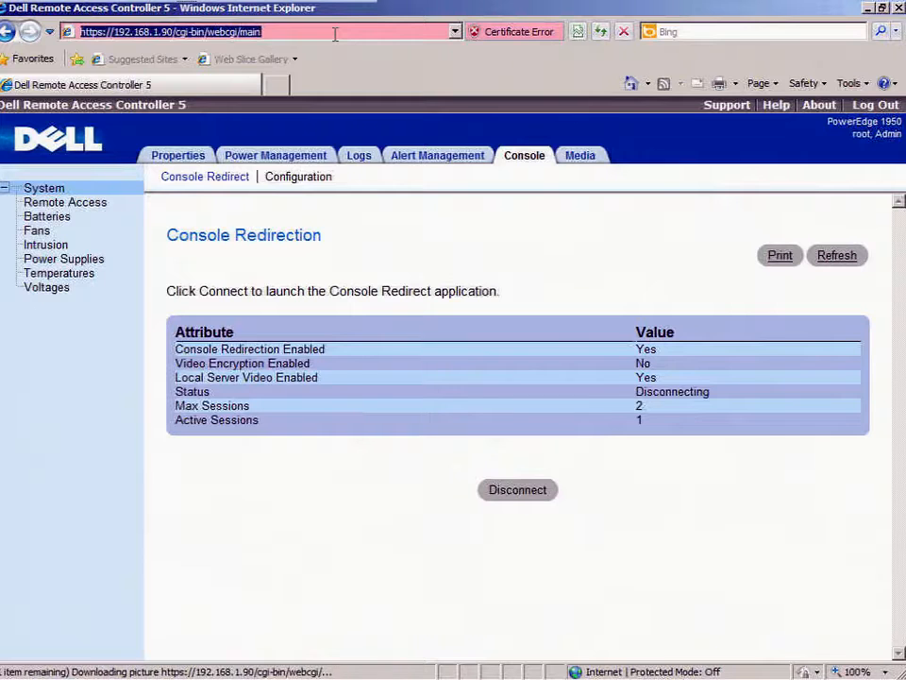
Step: Open 192.168.1.100, log in as root, and connect to its console on the XenServer installer
type("192")
key("Down")
key("Down")
key("Return")
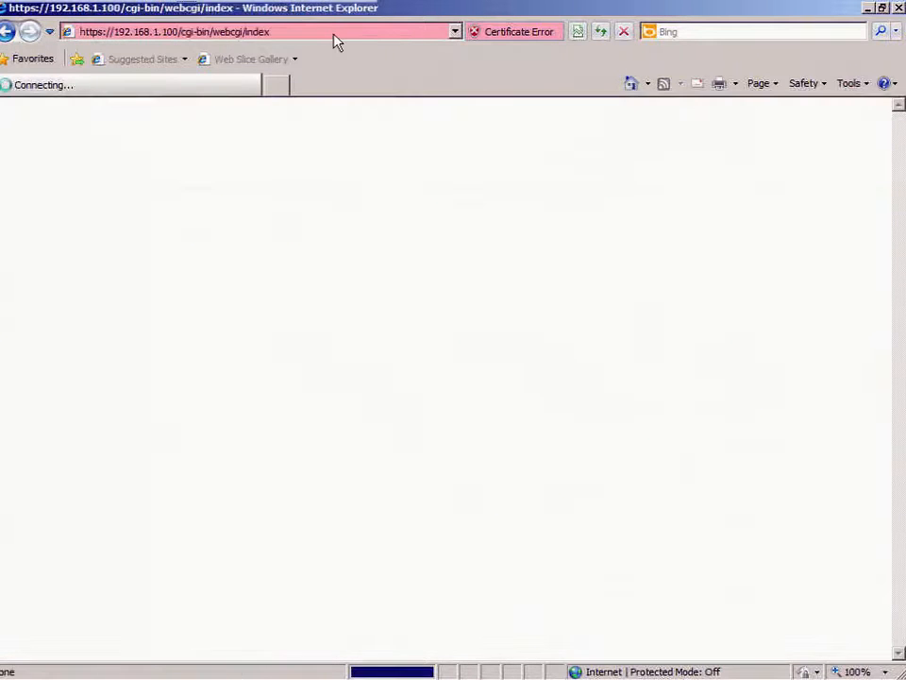
type("root●●●●●●●●")
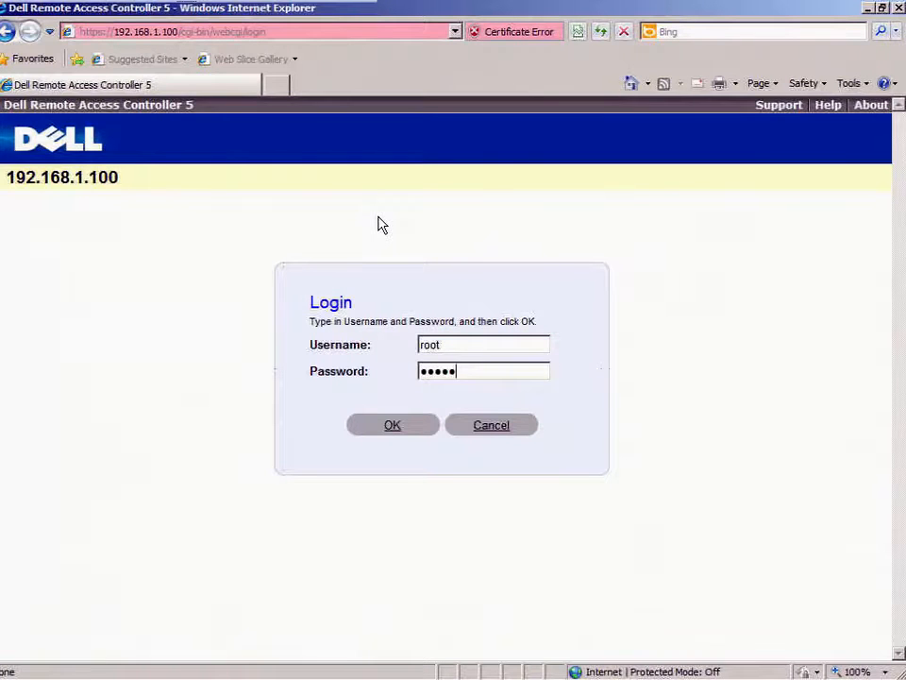
key("Return")
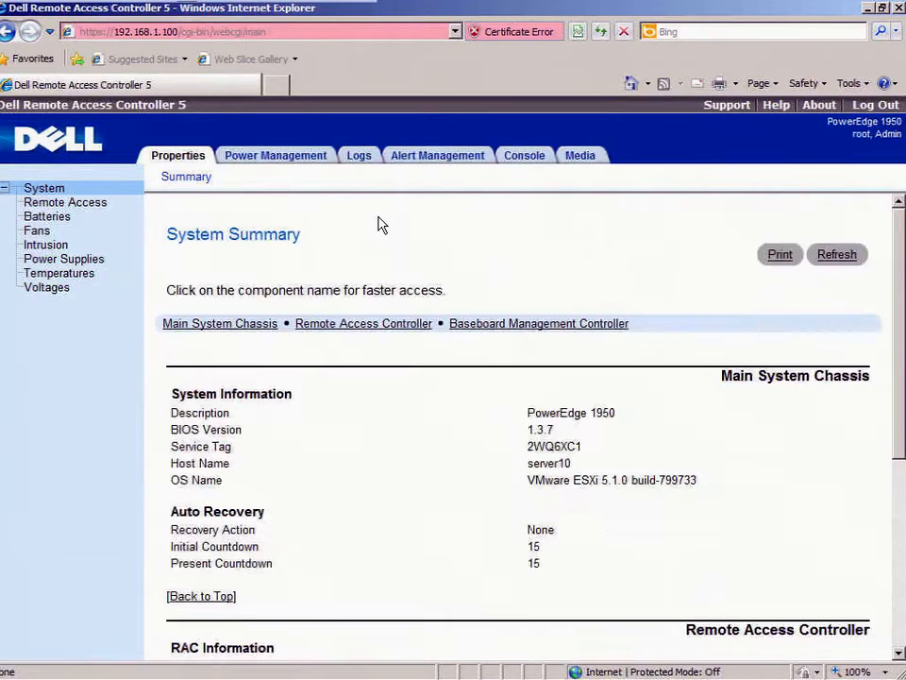
left_click(525, 158)
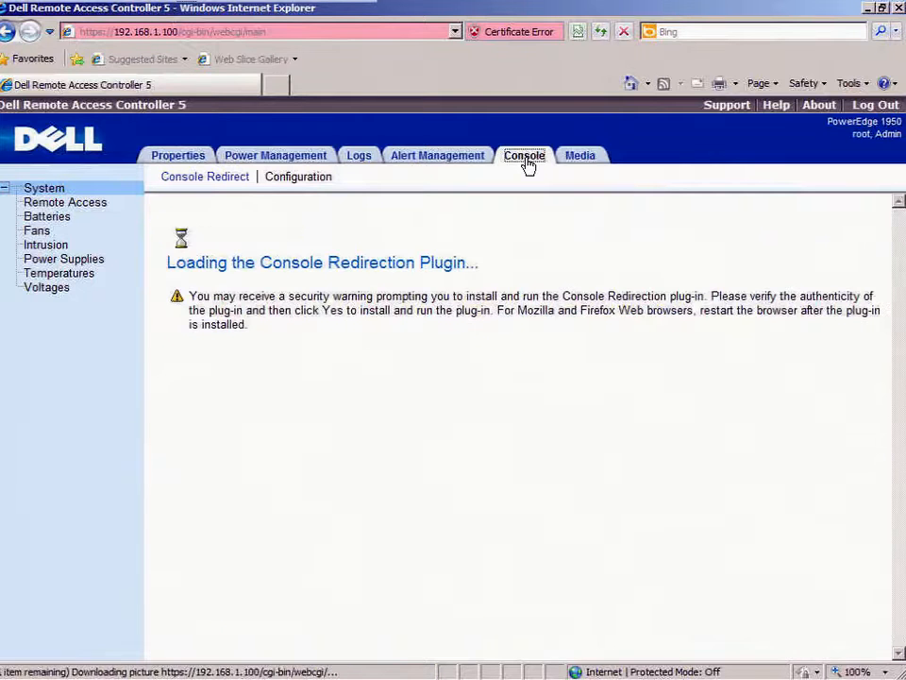
left_click(525, 493)
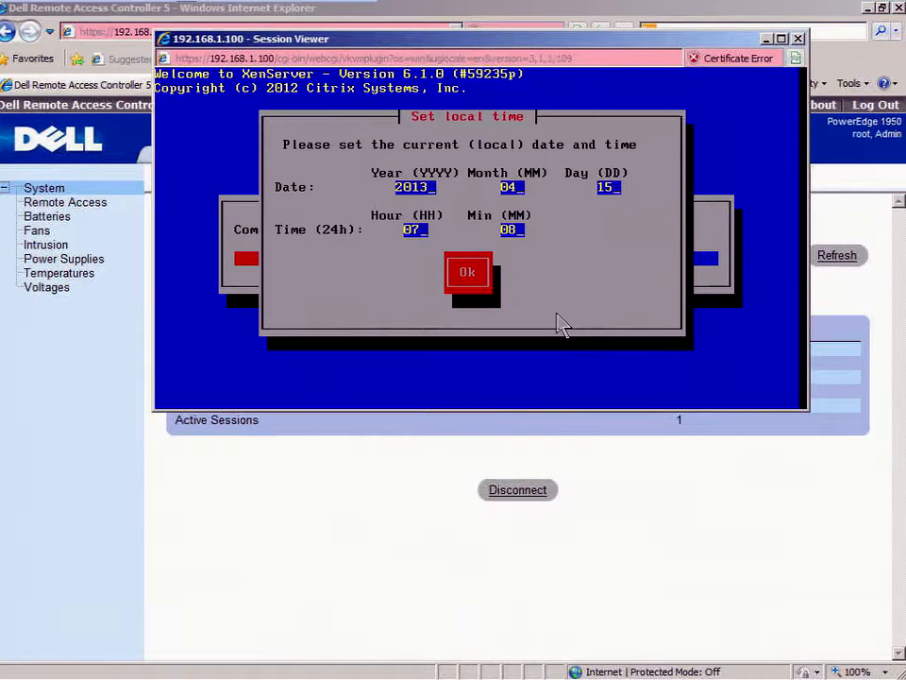
Step: Accept local time and Installation Complete so the 192.168.1.100 host reboots, then close the viewer
key("Return")
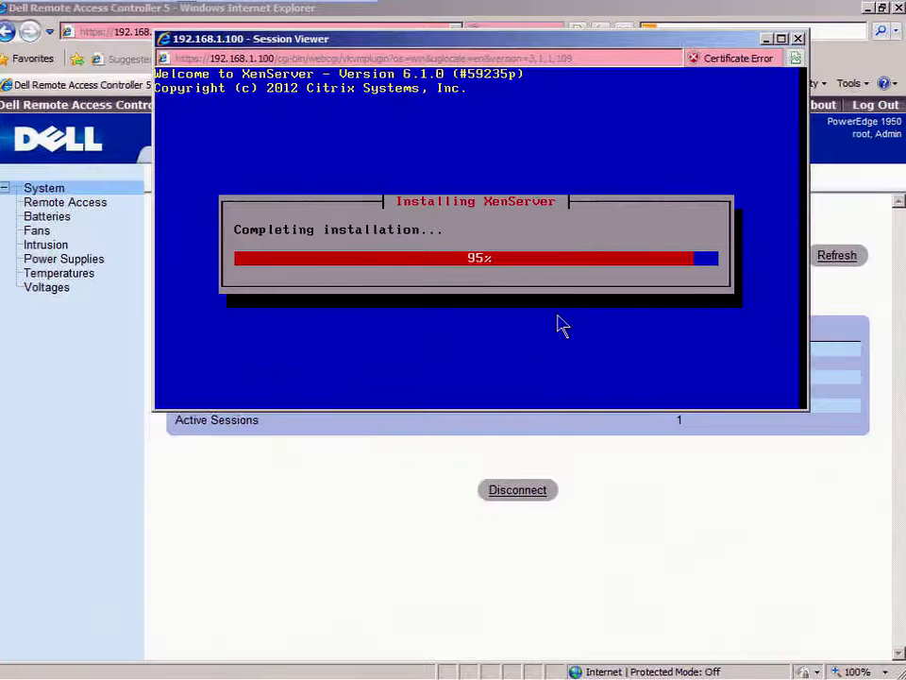
key("Return")
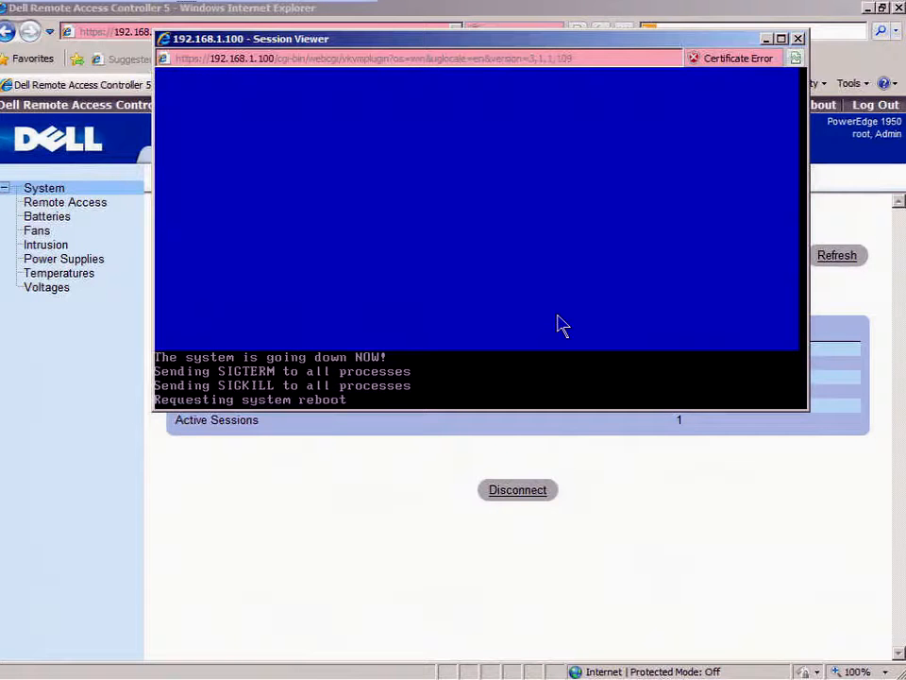
left_click(798, 39)
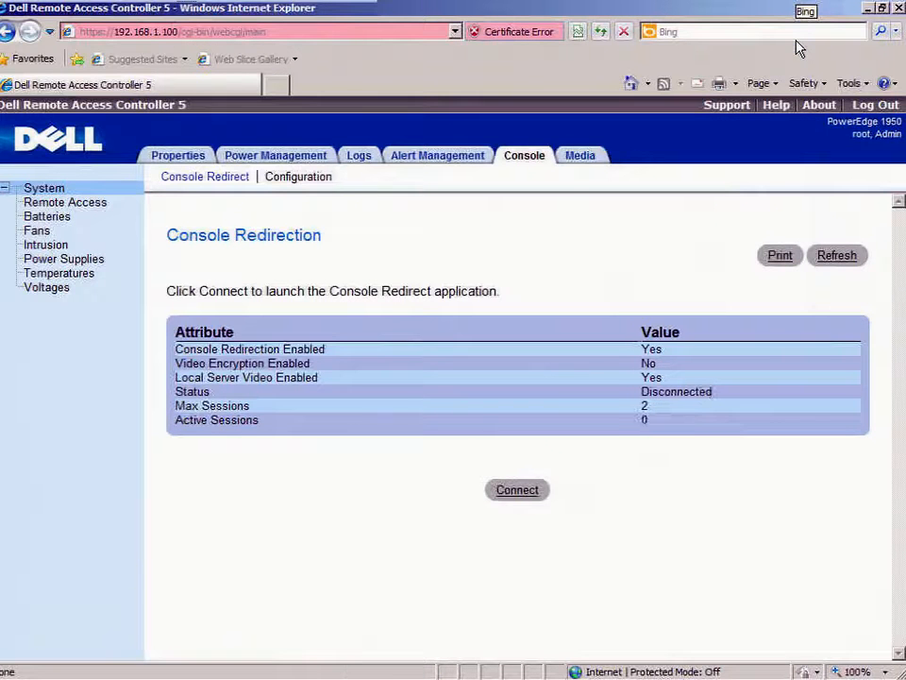
Step: Log out, then load the controller page at 192.168.1.90
left_click(872, 107)
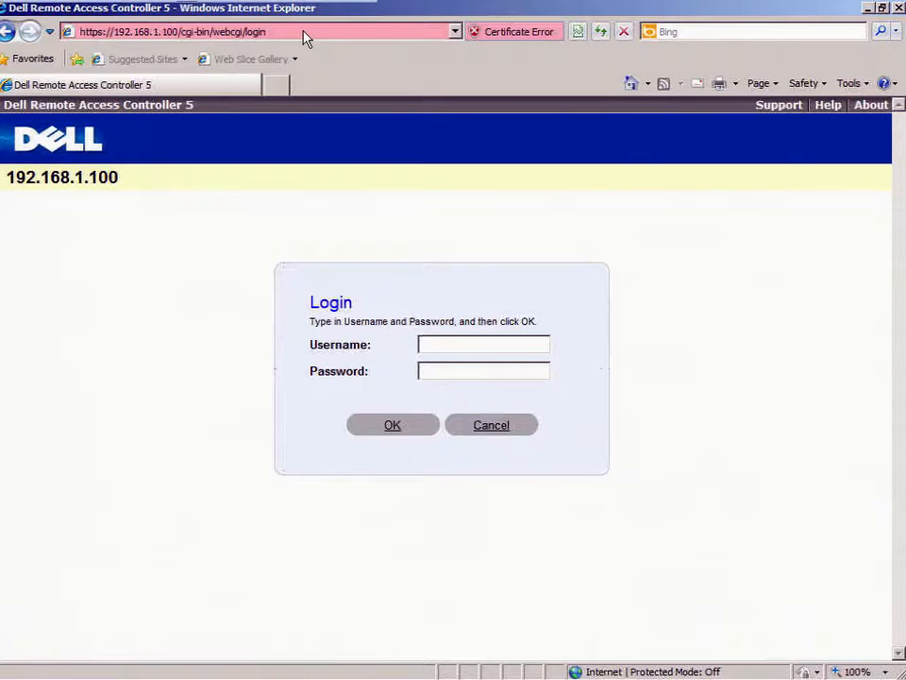
left_click(304, 31)
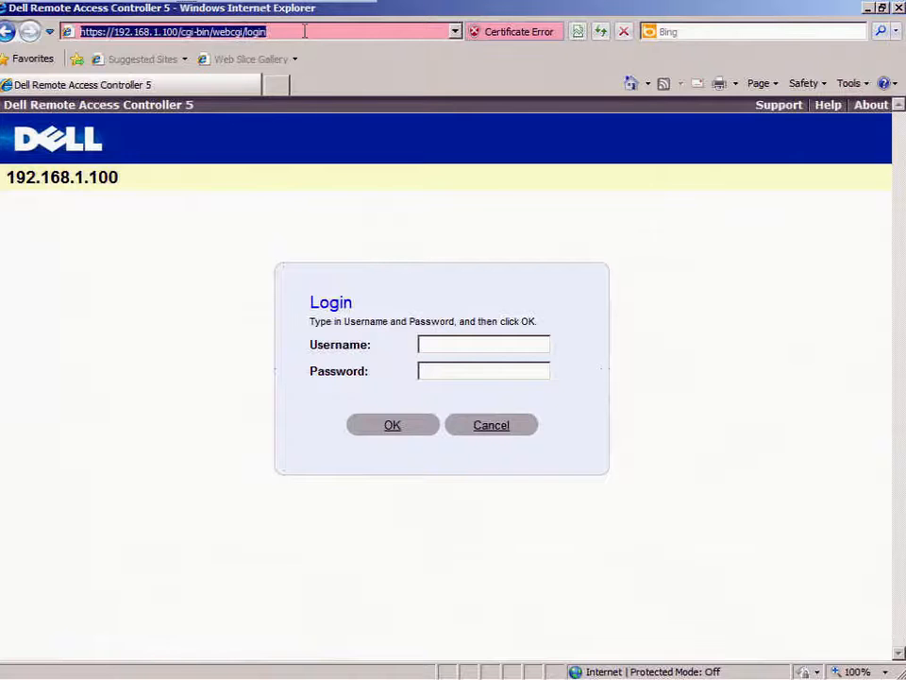
type("192")
key("Down")
key("Down")
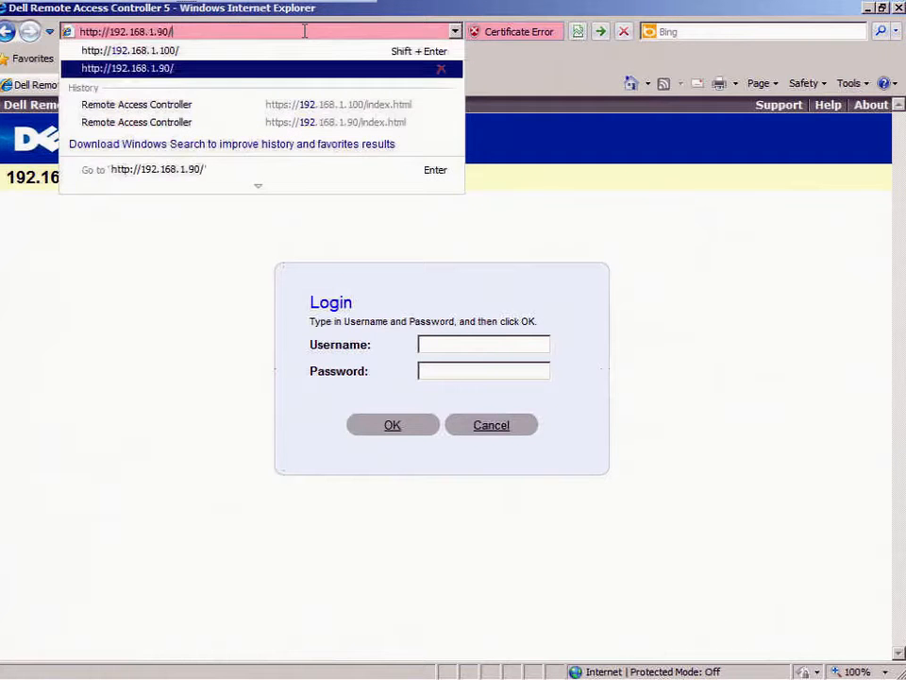
key("Up")
key("Return")
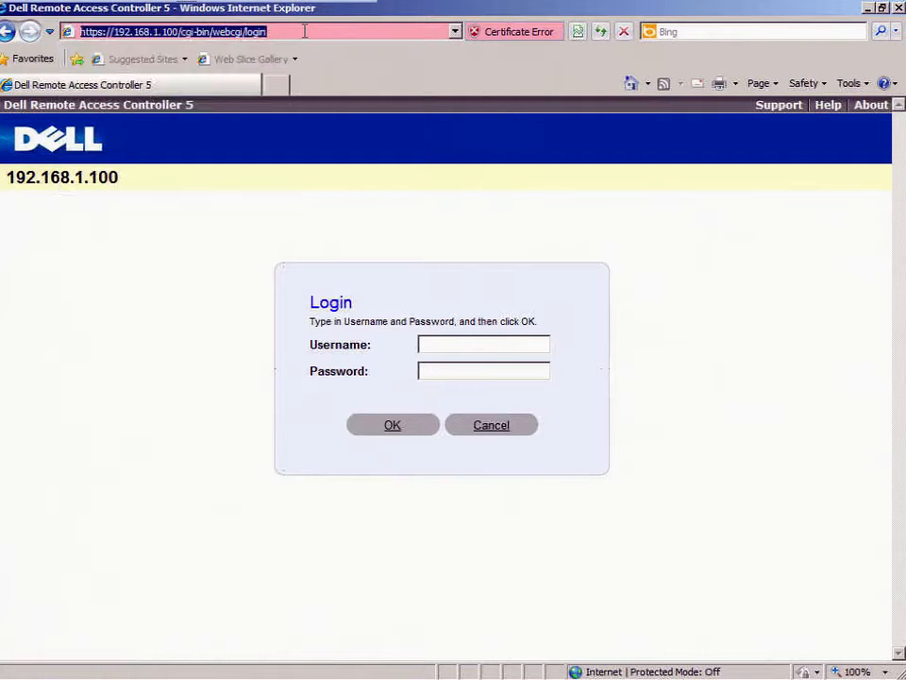
type("1292")
key("BackSpace")
key("BackSpace")
key("BackSpace")
type("92")
key("Down")
key("Down")
key("Return")
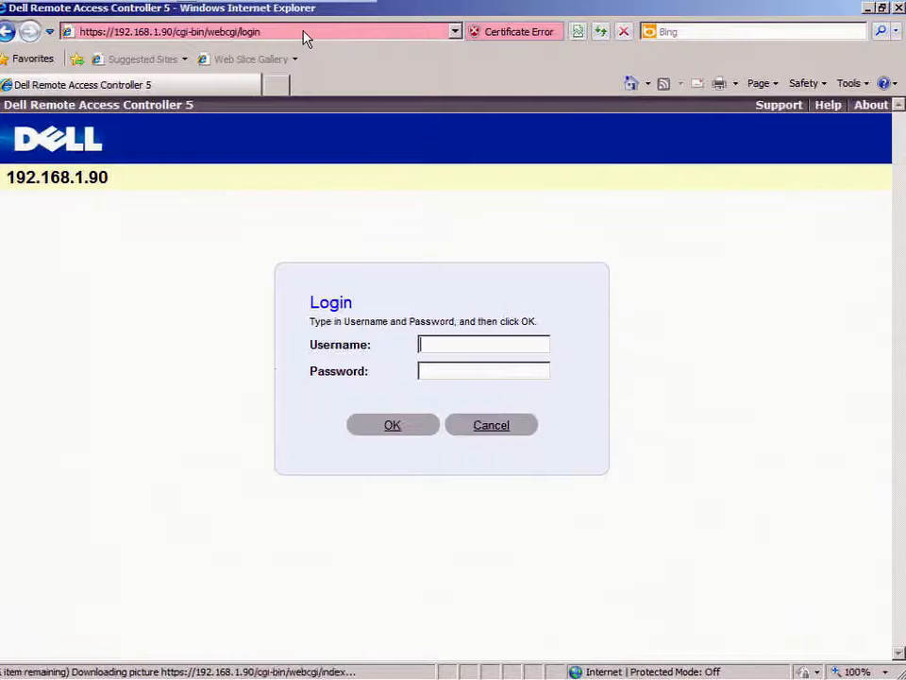
Step: Sign in with the root account and password, and connect to the server console
type("root")
key("Tab")
type("calvin")
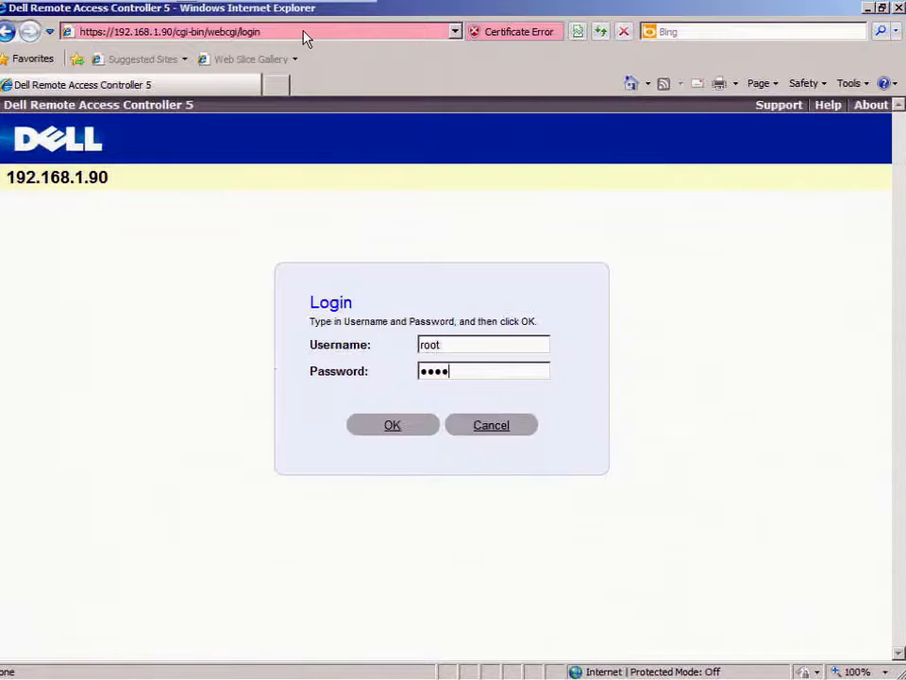
key("Return")
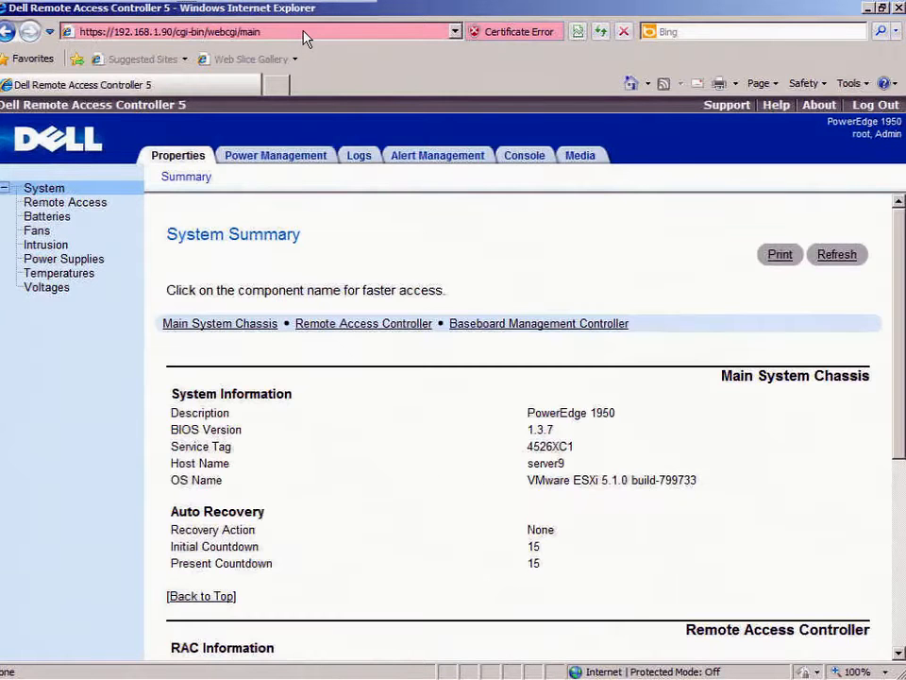
left_click(541, 159)
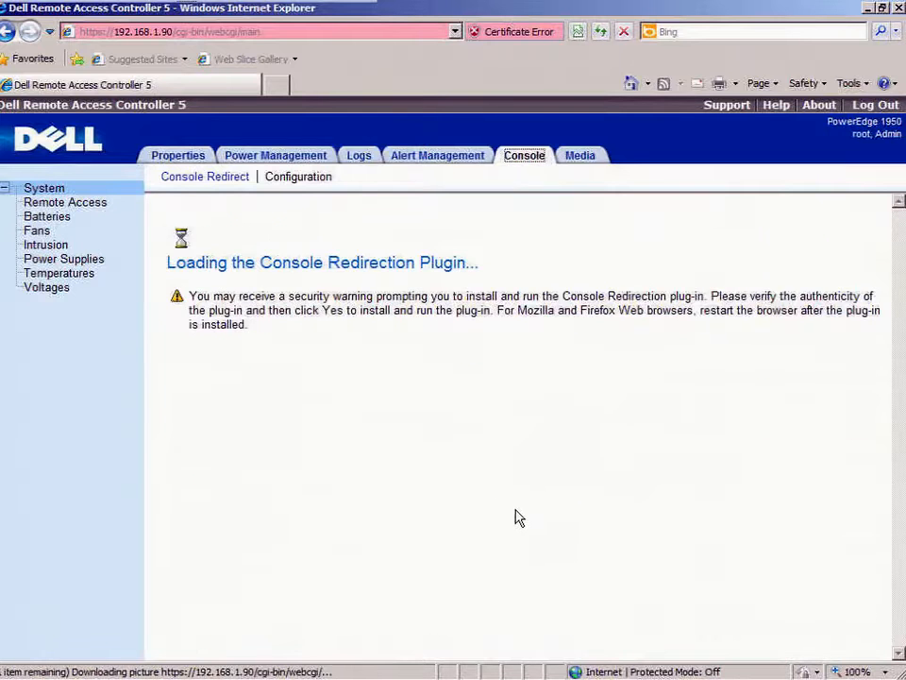
left_click(517, 490)
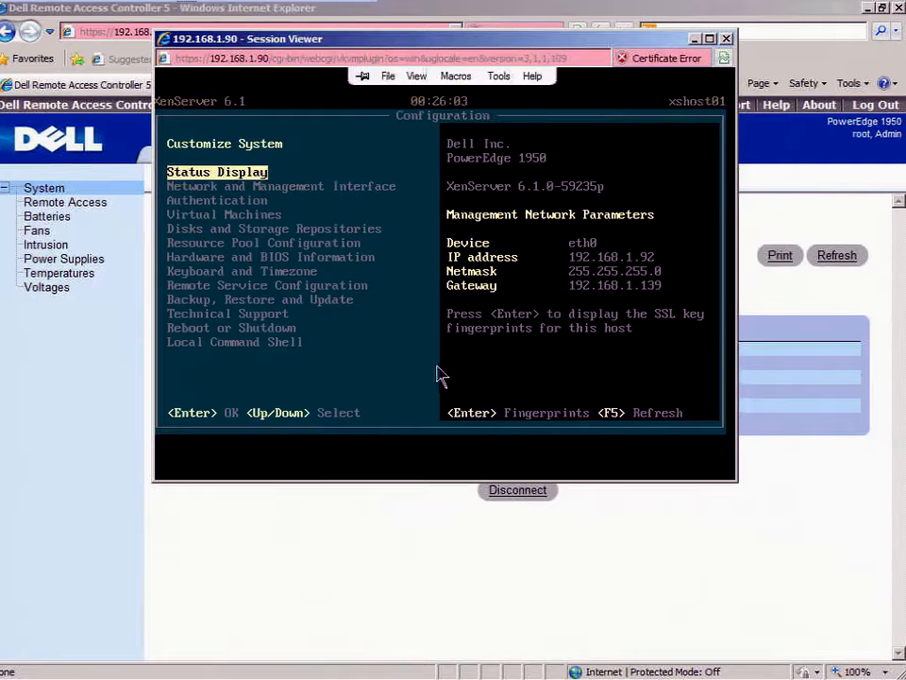
Step: Reposition the console window, minimize the browser, and return xshost01 to its Status Display
left_click_drag(554, 47, 571, 59)
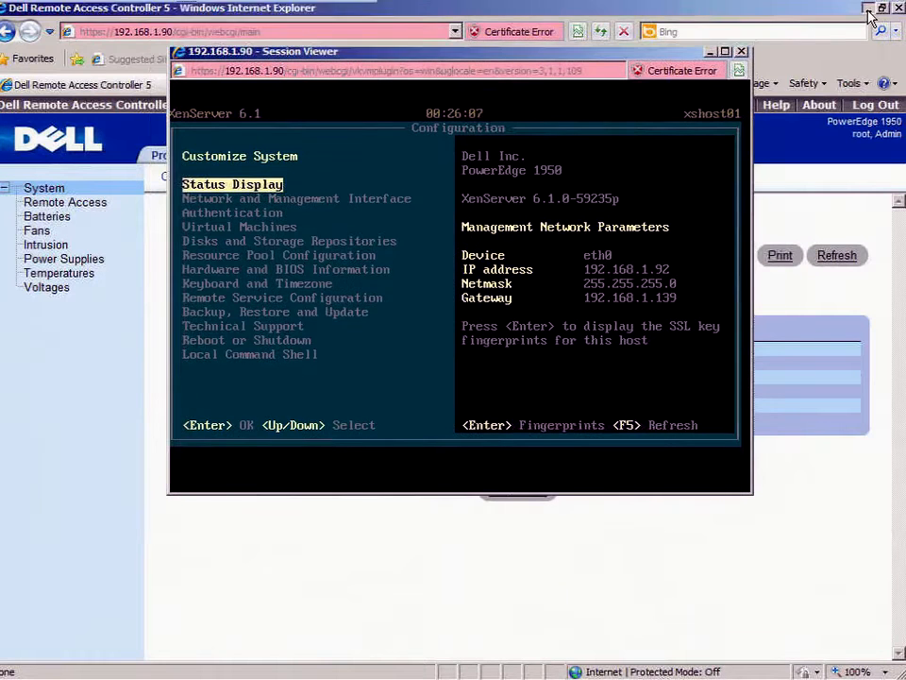
left_click(868, 8)
left_click_drag(603, 55, 576, 47)
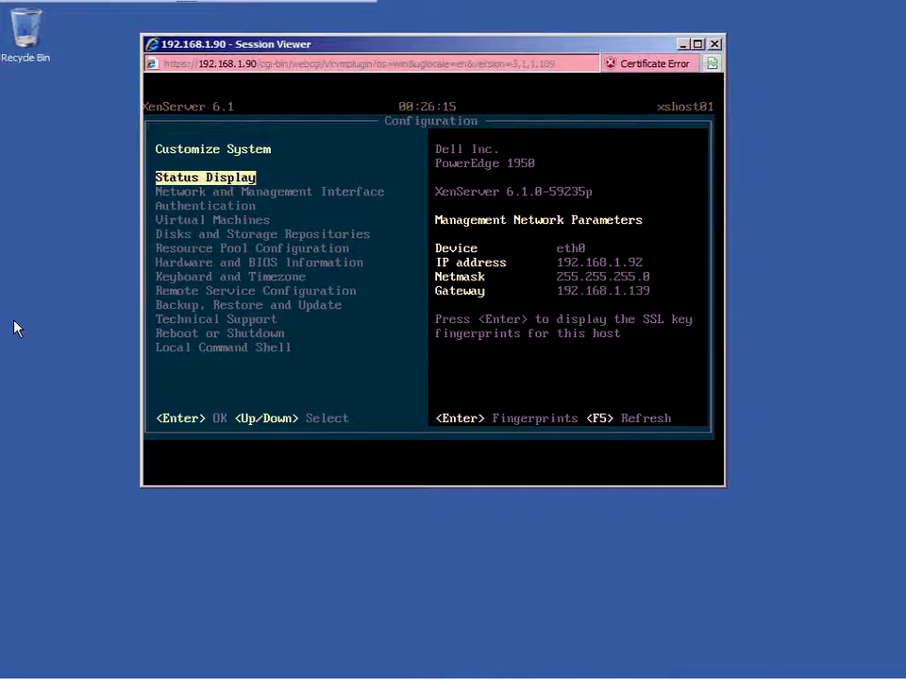
key("Down")
key("Down")
key("Down")
key("Down")
key("Up")
key("Up")
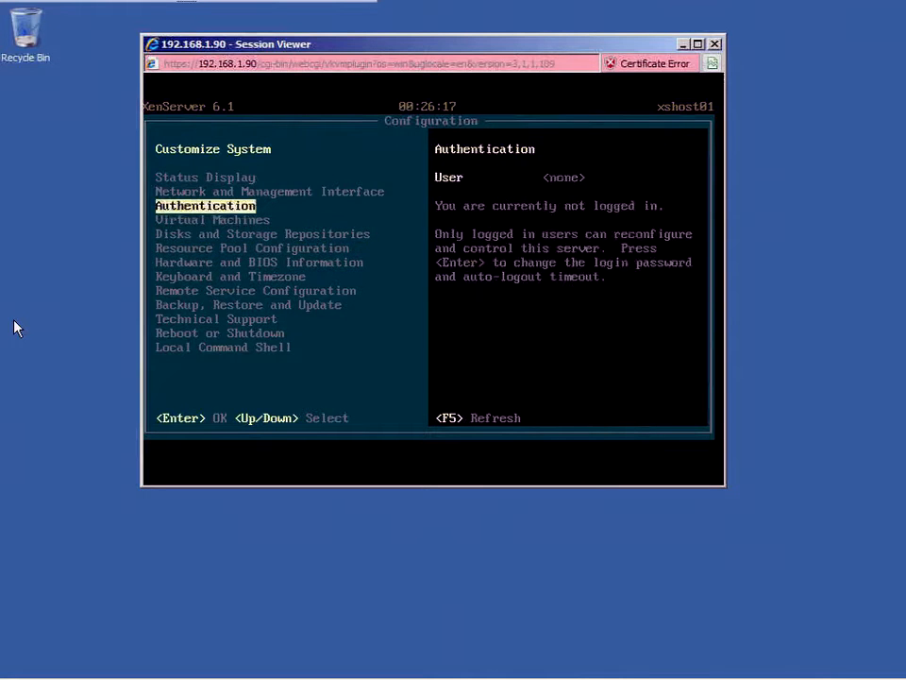
key("Up")
key("Up")
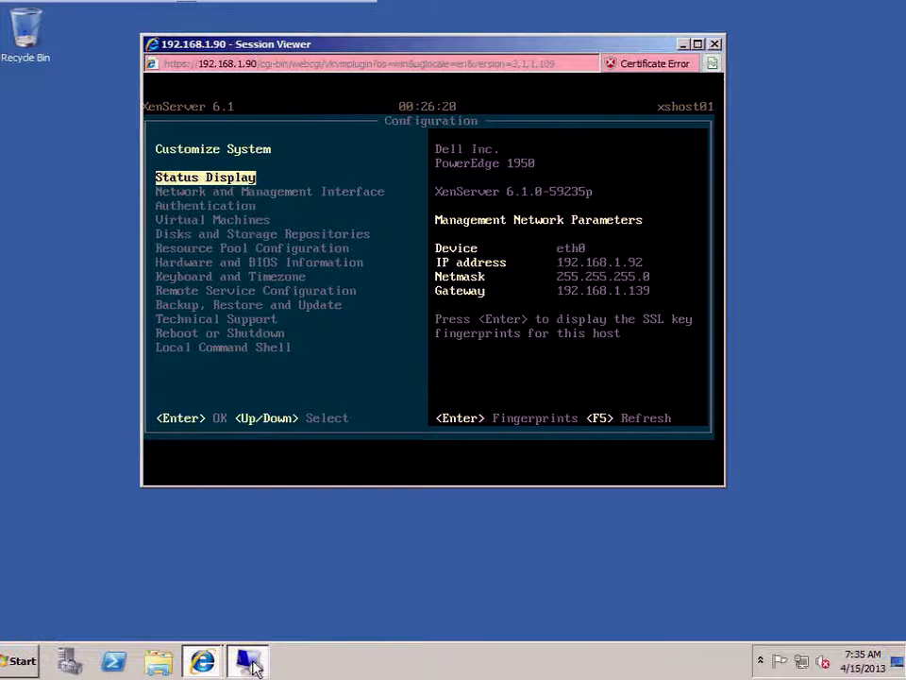
Step: On the remote desktop, run ping xshost01 in a command prompt: 192.168.1.92, 4 replies, 0% loss
left_click(251, 663)
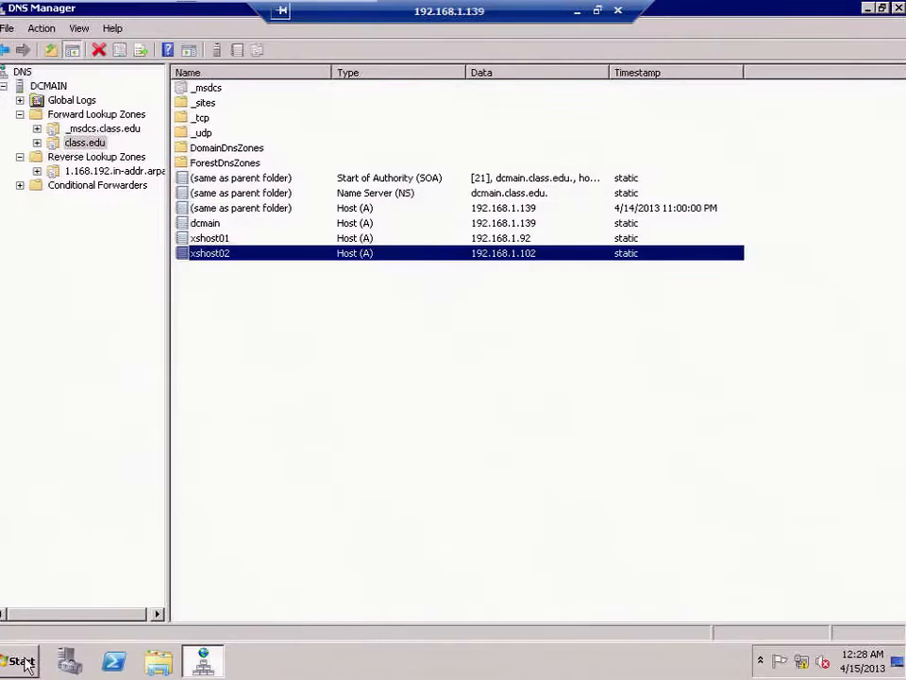
left_click(21, 662)
left_click(42, 620)
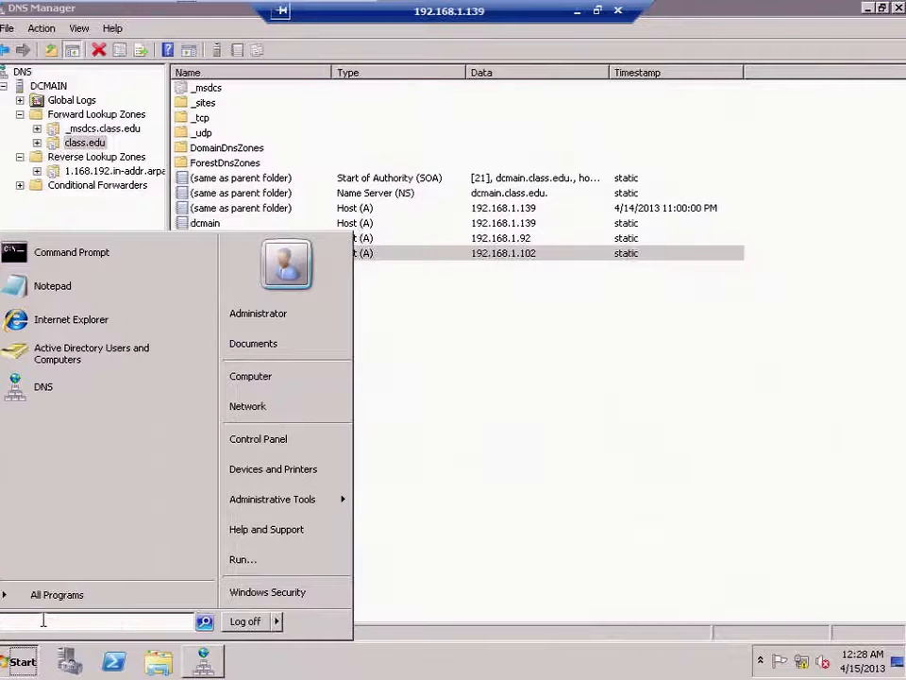
type("cmd")
key("Return")
type("ping")
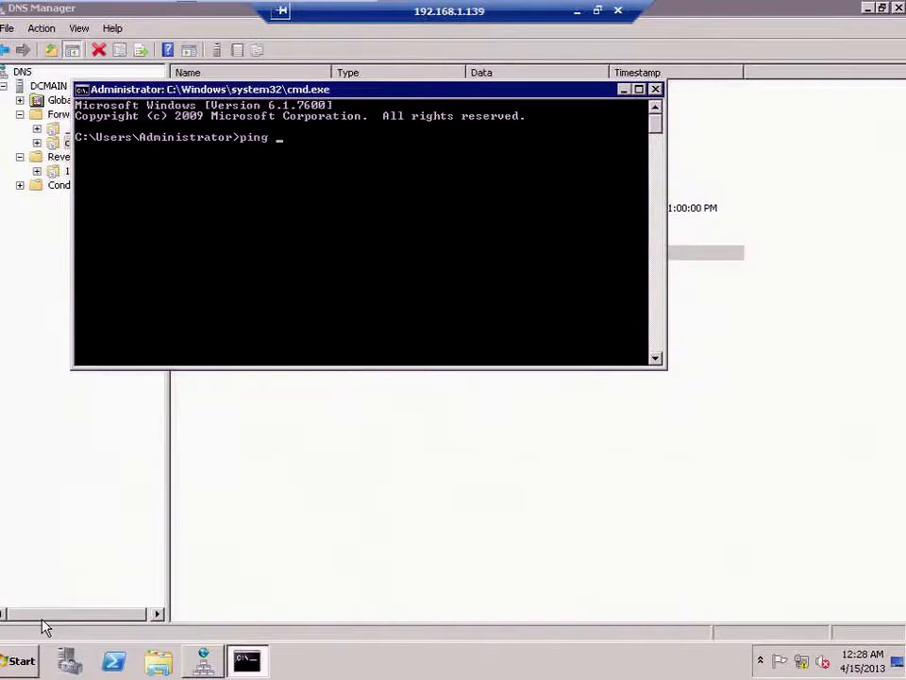
type(" xshost01")
key("Return")
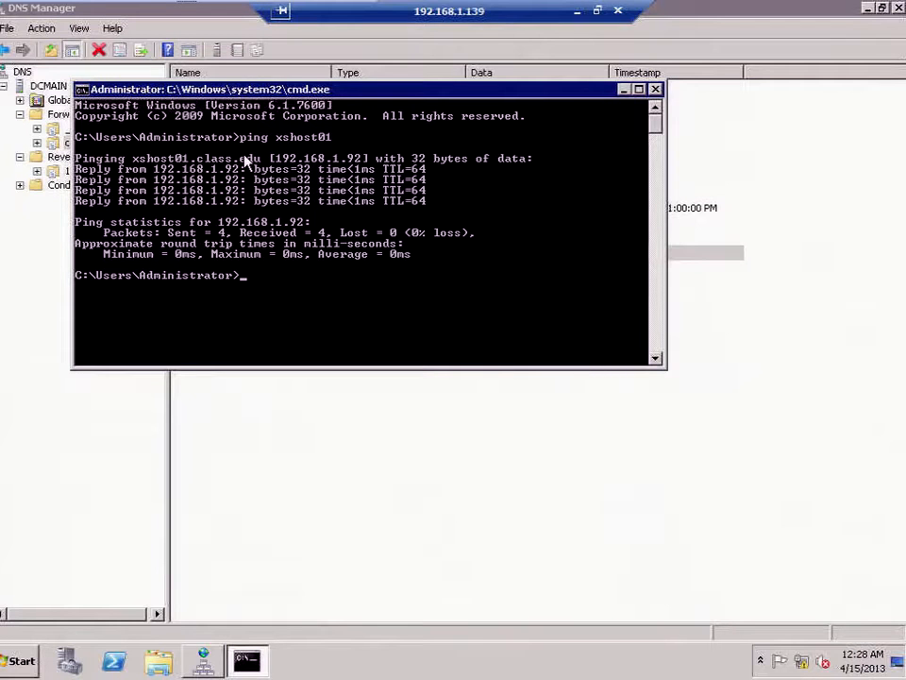
Step: Minimize the remote desktop session to reveal the xshost01 XenServer console
left_click(577, 11)
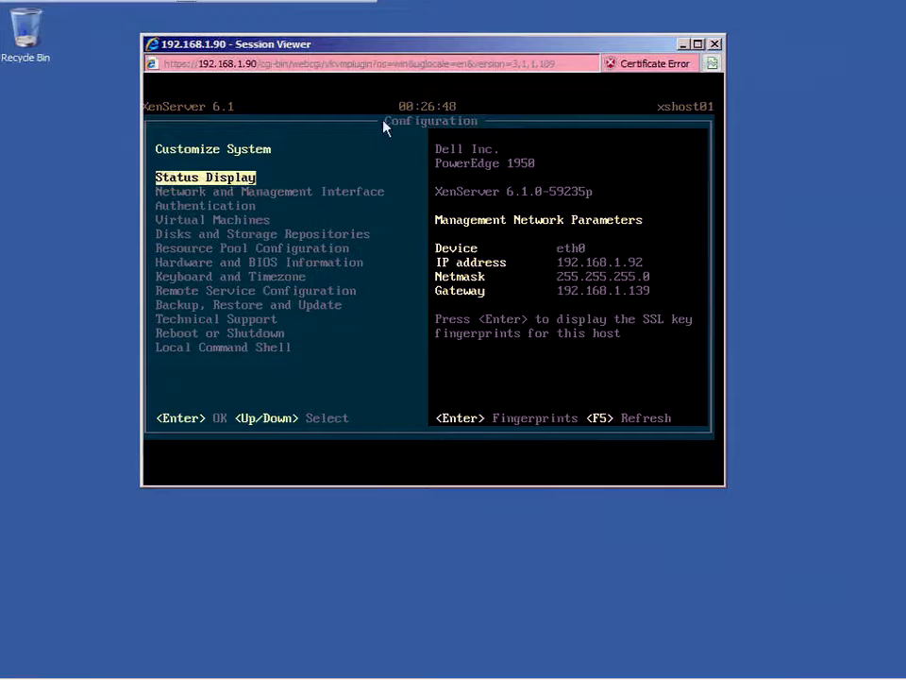